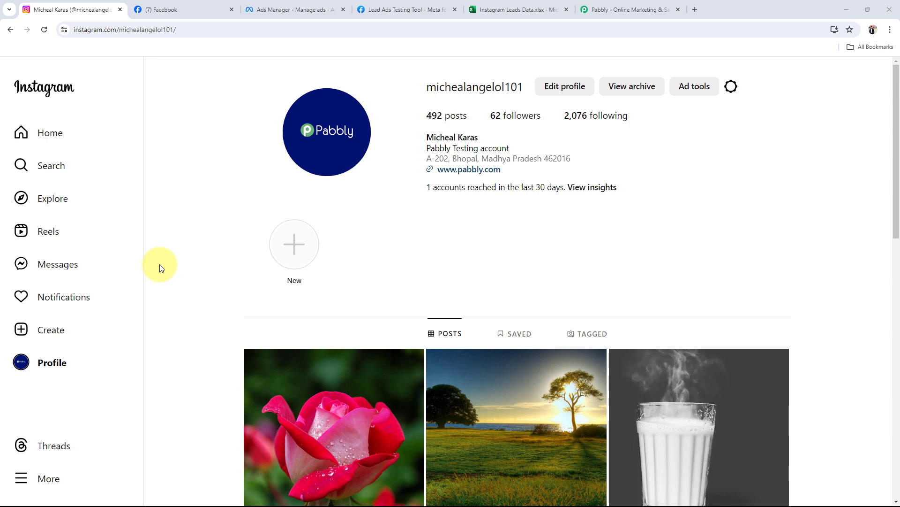
Step: Show that the Instagram Leads Data sheet's First Name, Email, Mobile Number and Gender columns are empty
{"action": "left_click", "coordinate": [471, 9]}
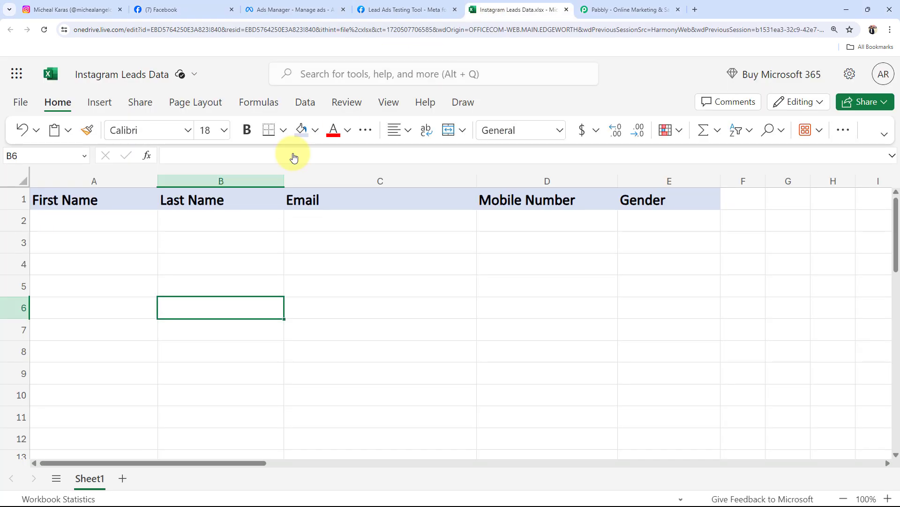
{"action": "left_click", "coordinate": [142, 228]}
{"action": "left_click", "coordinate": [317, 225]}
{"action": "left_click", "coordinate": [531, 235]}
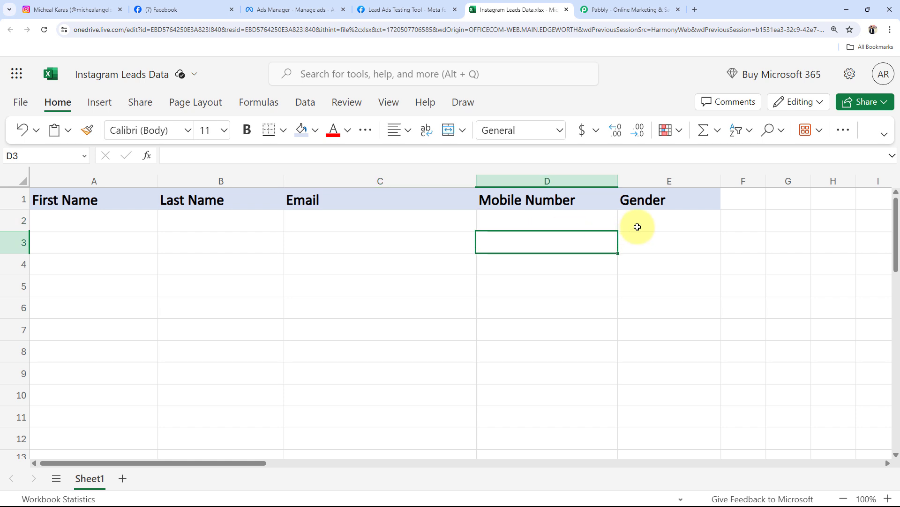
{"action": "left_click", "coordinate": [638, 225]}
Step: Glance at the Instagram profile, return to the sheet, then bring up the All Pabbly Apps page
{"action": "left_click", "coordinate": [103, 4]}
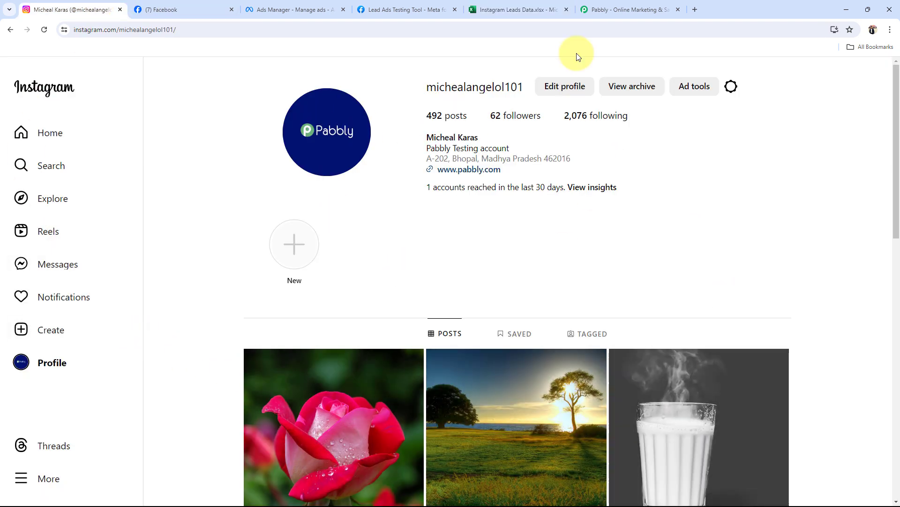
{"action": "left_click", "coordinate": [516, 10]}
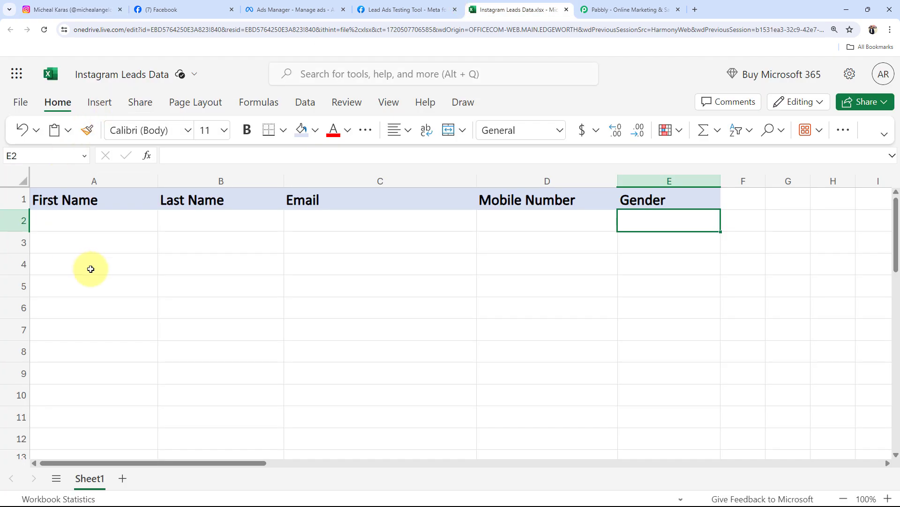
{"action": "left_click", "coordinate": [622, 6]}
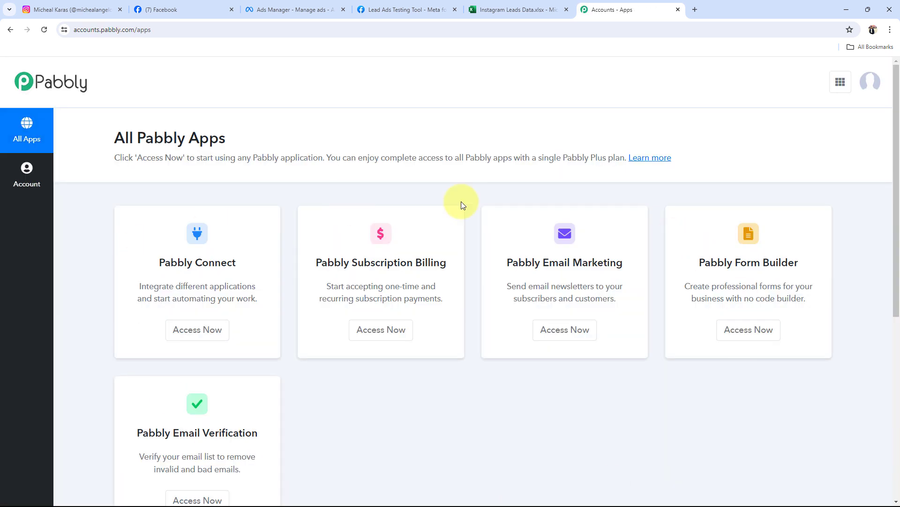
Step: Launch Pabbly Connect from the apps list and start a new workflow from its dashboard
{"action": "left_click_drag", "start_coordinate": [156, 270], "coordinate": [227, 298]}
{"action": "left_click", "coordinate": [214, 326]}
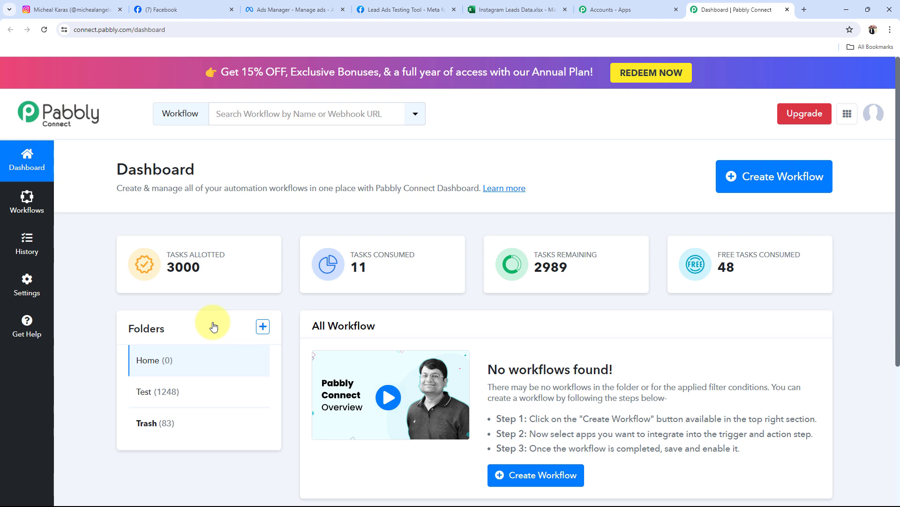
{"action": "left_click_drag", "start_coordinate": [119, 168], "coordinate": [261, 168]}
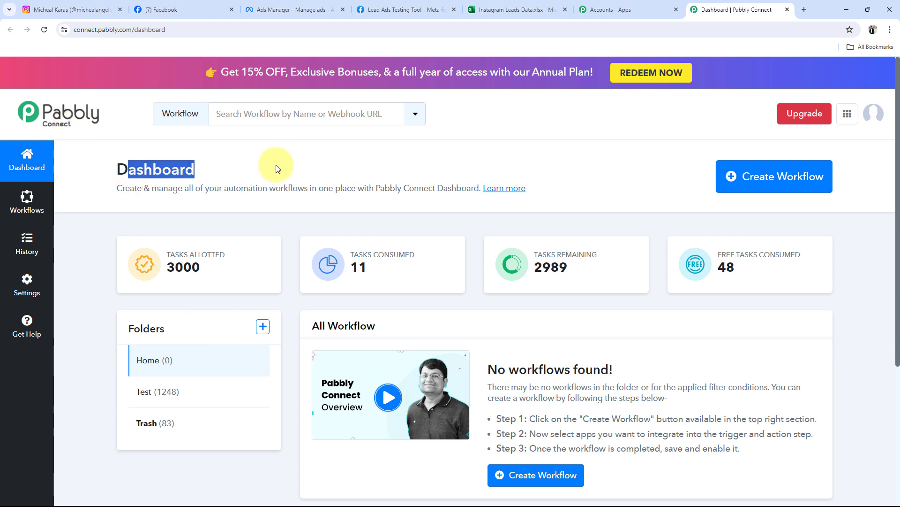
{"action": "left_click", "coordinate": [152, 157]}
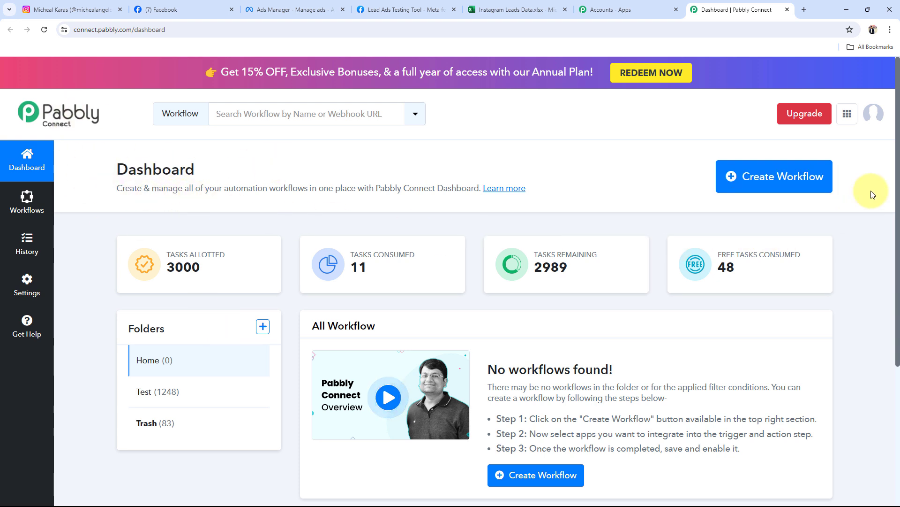
{"action": "left_click", "coordinate": [814, 187]}
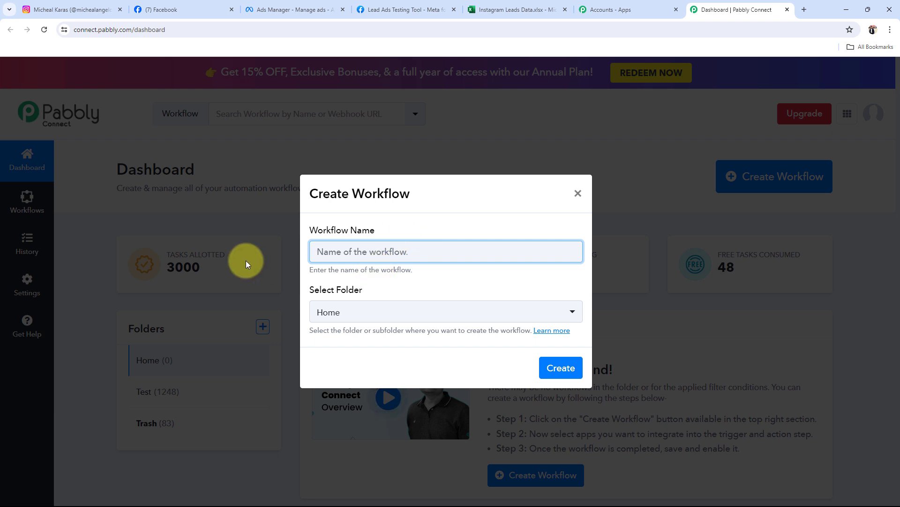
Step: Create a workflow named 'Add New Leads from Instagram Lead Ads to MS Excel' in the Home folder
{"action": "type", "text": "Add New Leads from Instagram Lead Ads to MS Excel"}
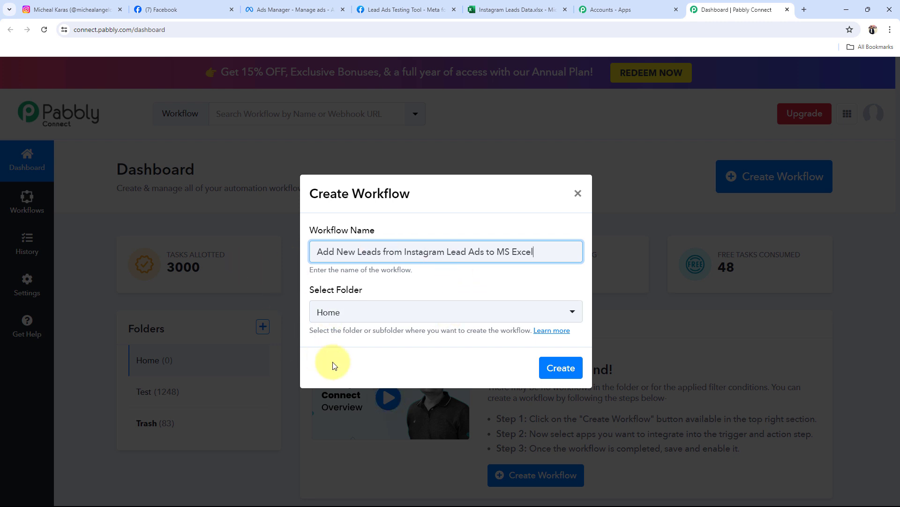
{"action": "left_click", "coordinate": [395, 317]}
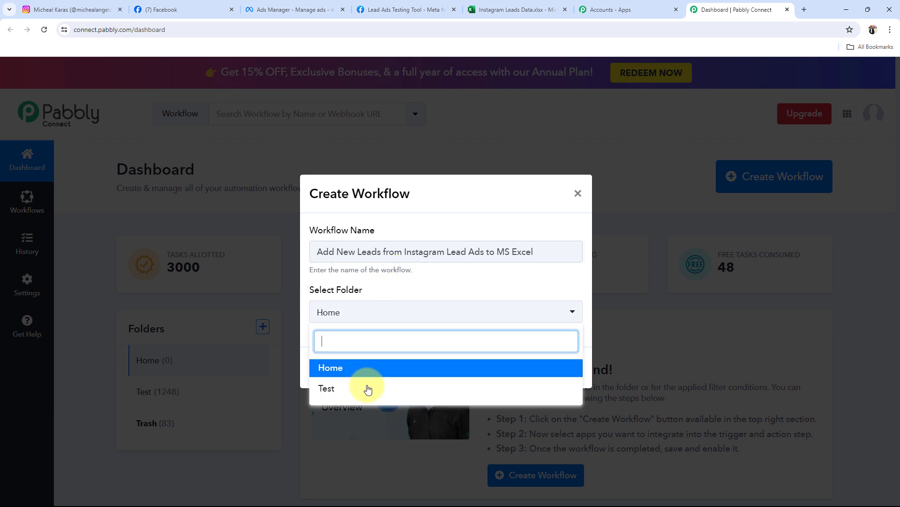
{"action": "left_click", "coordinate": [340, 367]}
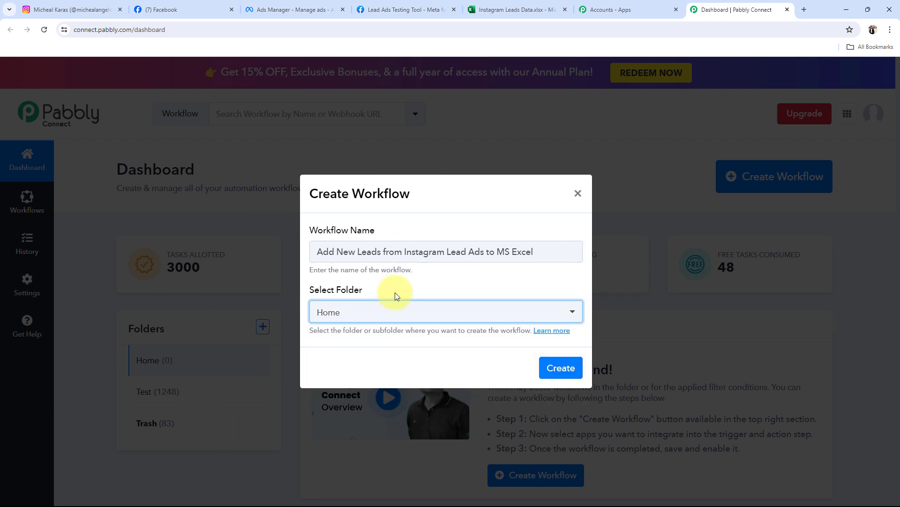
{"action": "left_click", "coordinate": [557, 370]}
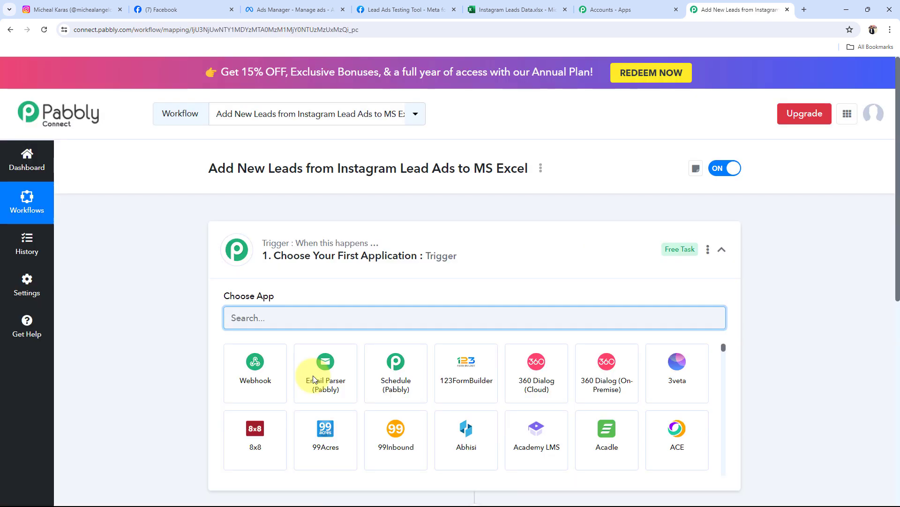
Step: Collapse the trigger step's Choose App panel so both empty steps are visible
{"action": "left_click", "coordinate": [507, 274]}
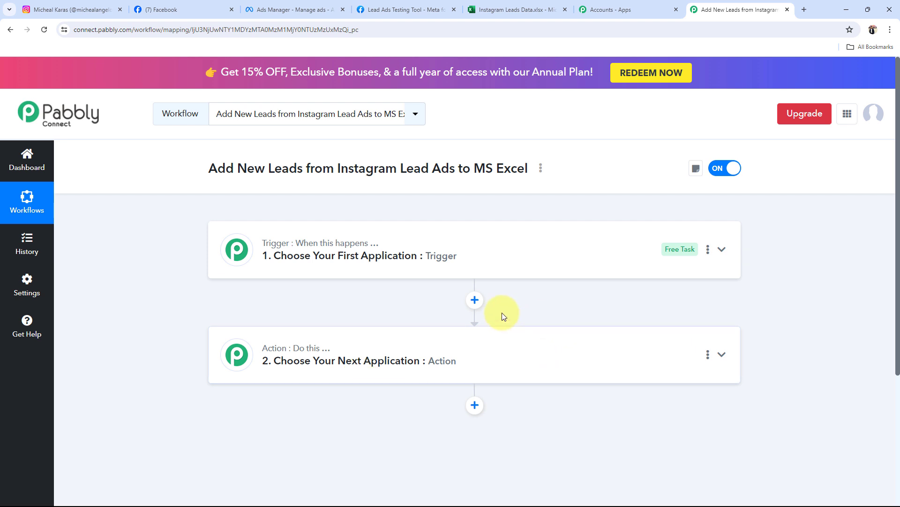
{"action": "mouse_move", "coordinate": [70, 9]}
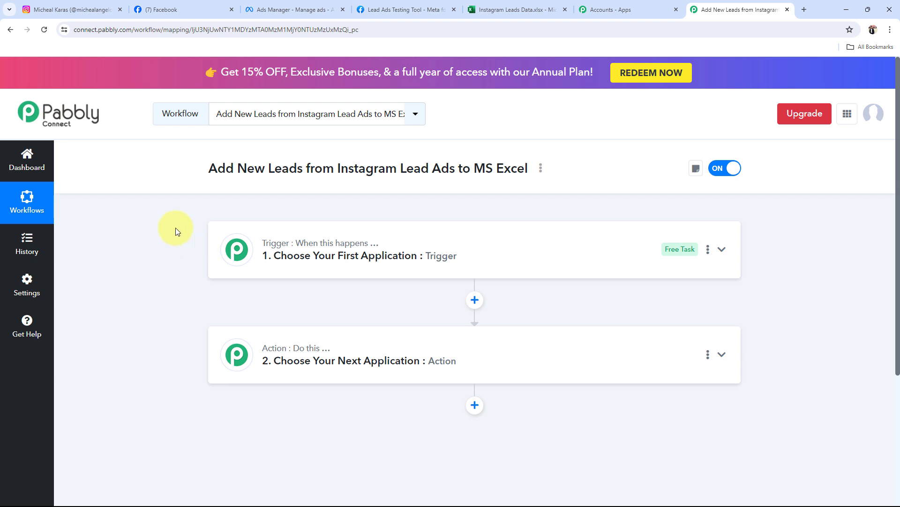
{"action": "left_click", "coordinate": [60, 6]}
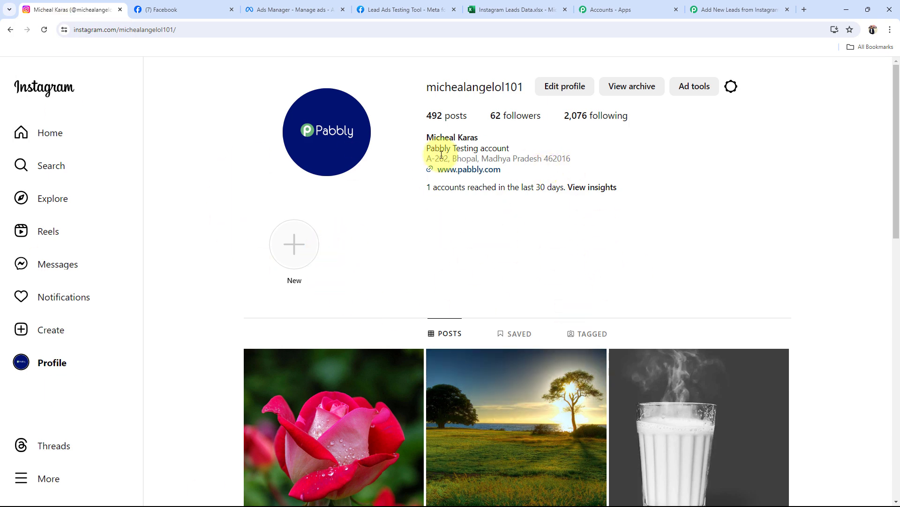
{"action": "left_click", "coordinate": [499, 10]}
{"action": "left_click", "coordinate": [96, 227]}
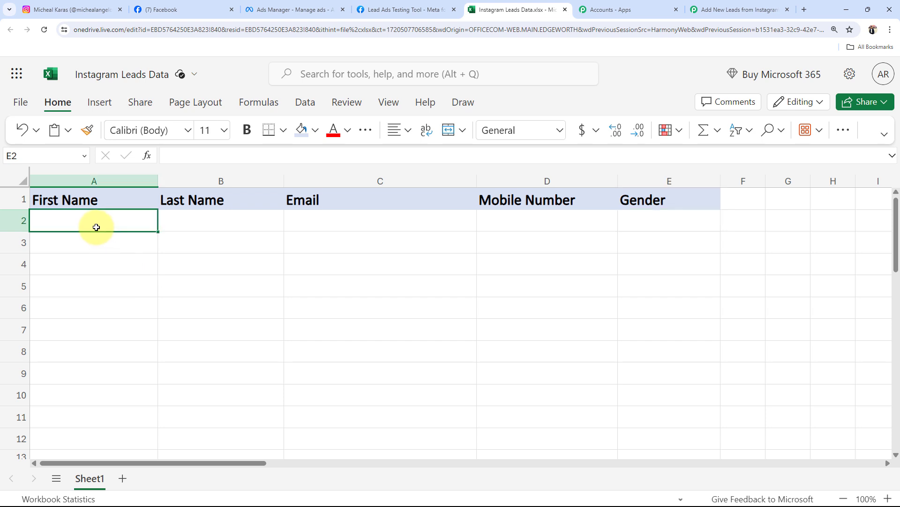
{"action": "left_click", "coordinate": [225, 227]}
{"action": "left_click", "coordinate": [322, 227]}
{"action": "left_click", "coordinate": [527, 228]}
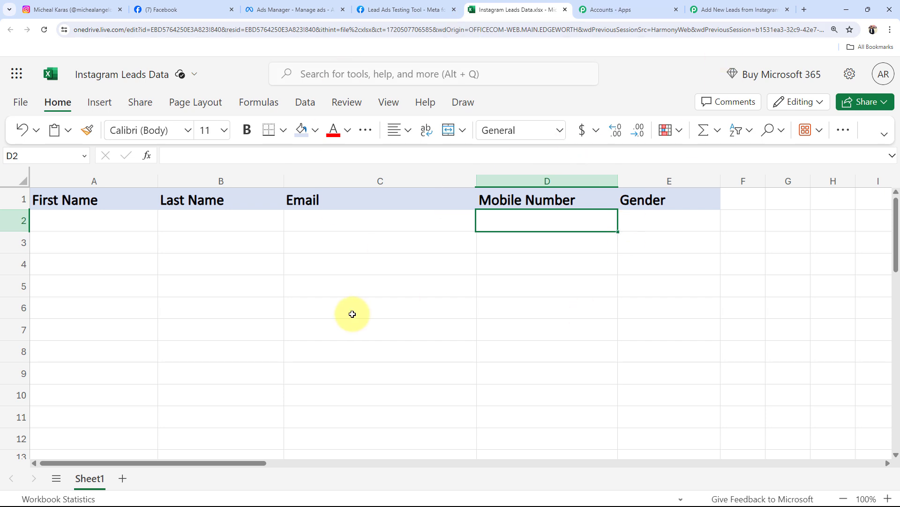
{"action": "left_click", "coordinate": [703, 10]}
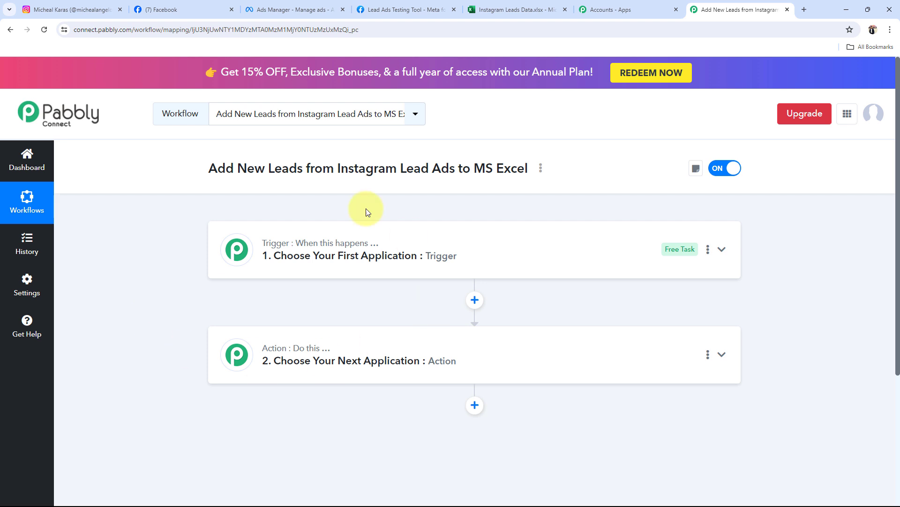
Step: Compare the Instagram business profile with the Peak Performance Physio Facebook page
{"action": "left_click", "coordinate": [68, 9]}
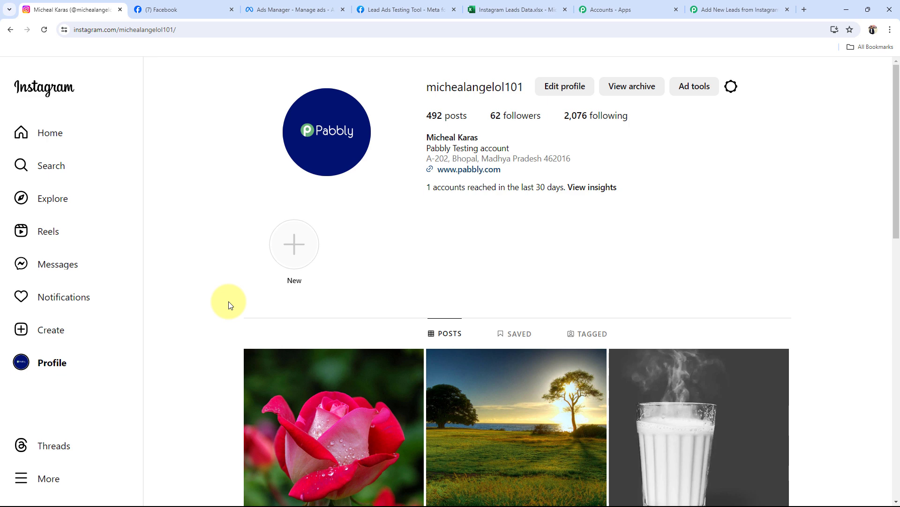
{"action": "left_click", "coordinate": [211, 9]}
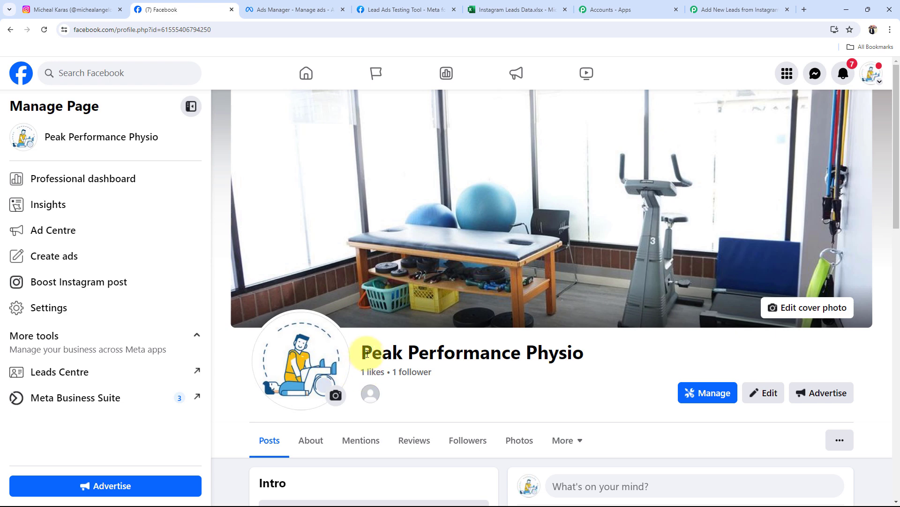
{"action": "left_click_drag", "start_coordinate": [367, 353], "coordinate": [581, 368]}
{"action": "left_click", "coordinate": [567, 378]}
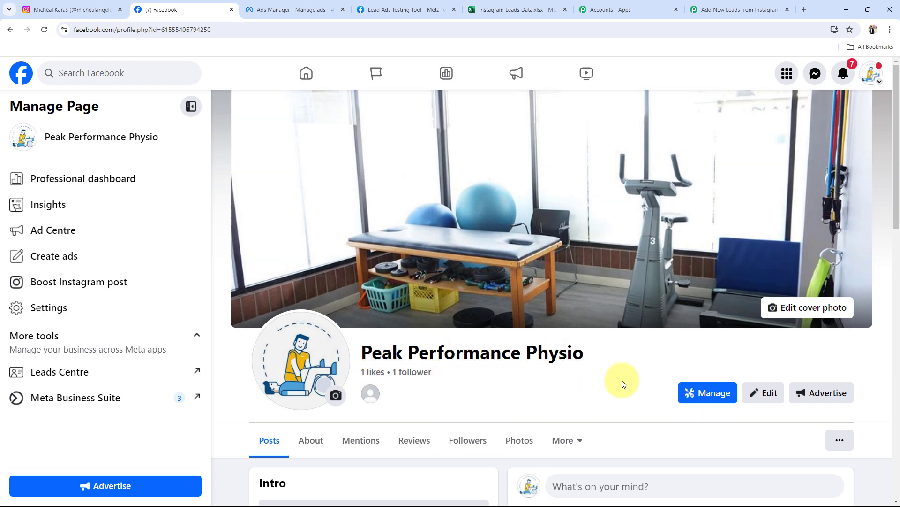
{"action": "key", "text": "ctrl+shift+Tab"}
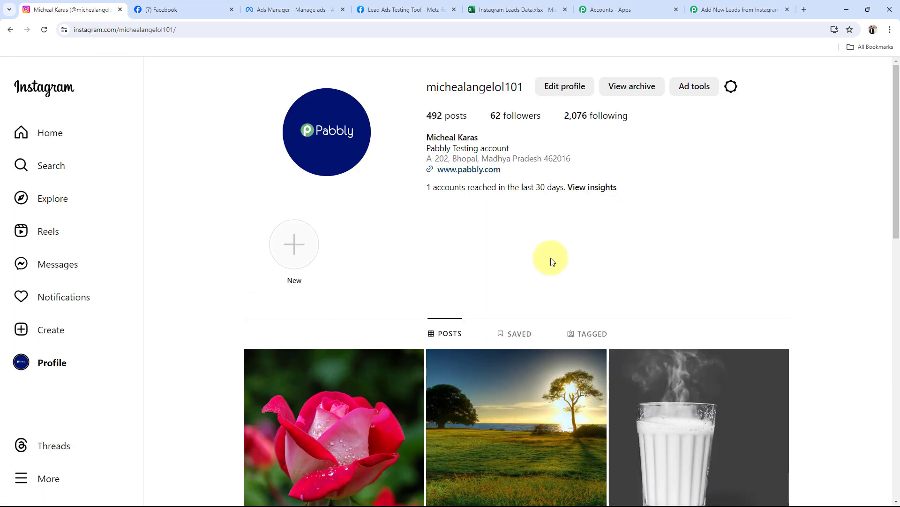
Step: Open the Facebook page's Settings and go to its Linked accounts section
{"action": "left_click", "coordinate": [197, 10]}
{"action": "left_click", "coordinate": [43, 309]}
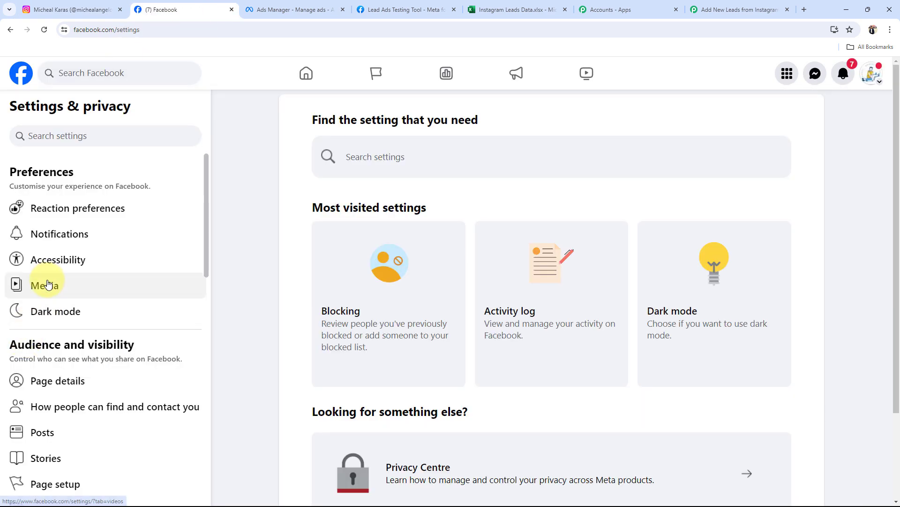
{"action": "scroll", "coordinate": [28, 329], "scroll_direction": "down", "scroll_amount": 3}
{"action": "scroll", "coordinate": [18, 384], "scroll_direction": "down", "scroll_amount": 2}
{"action": "scroll", "coordinate": [16, 408], "scroll_direction": "down", "scroll_amount": 1}
{"action": "scroll", "coordinate": [37, 404], "scroll_direction": "down", "scroll_amount": 1}
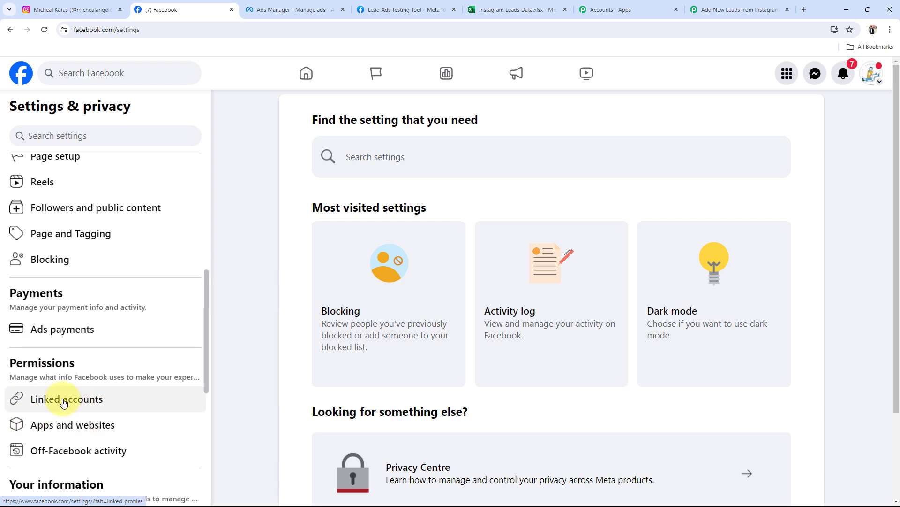
{"action": "left_click", "coordinate": [64, 403]}
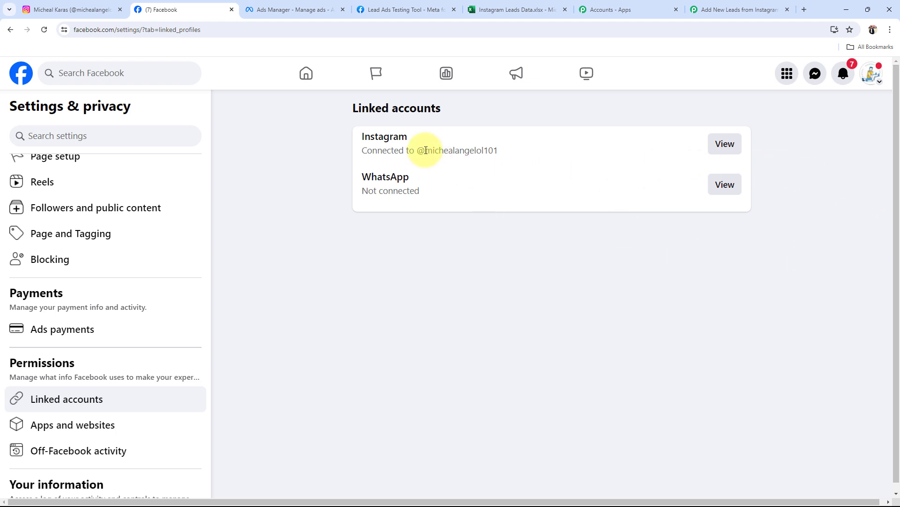
Step: Return to Instagram and compare its username with the linked account
{"action": "left_click", "coordinate": [35, 8]}
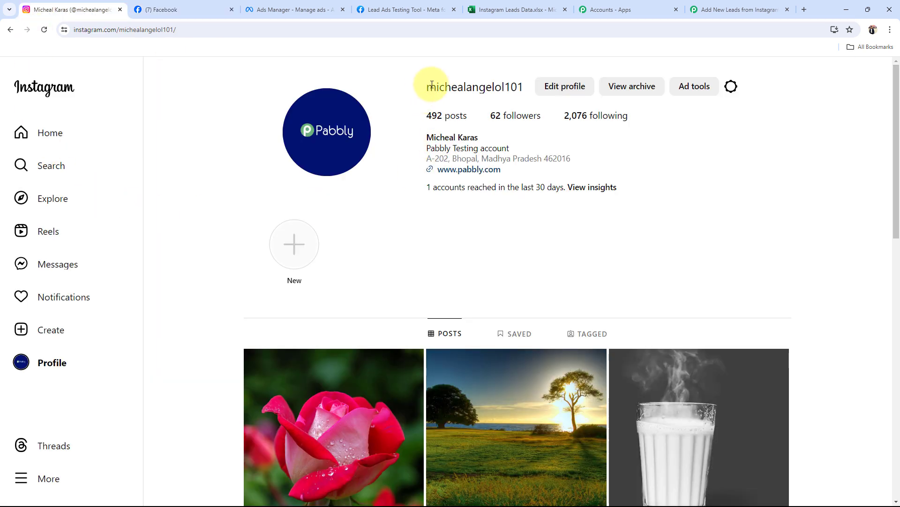
{"action": "left_click_drag", "start_coordinate": [432, 85], "coordinate": [520, 87]}
{"action": "left_click", "coordinate": [412, 230]}
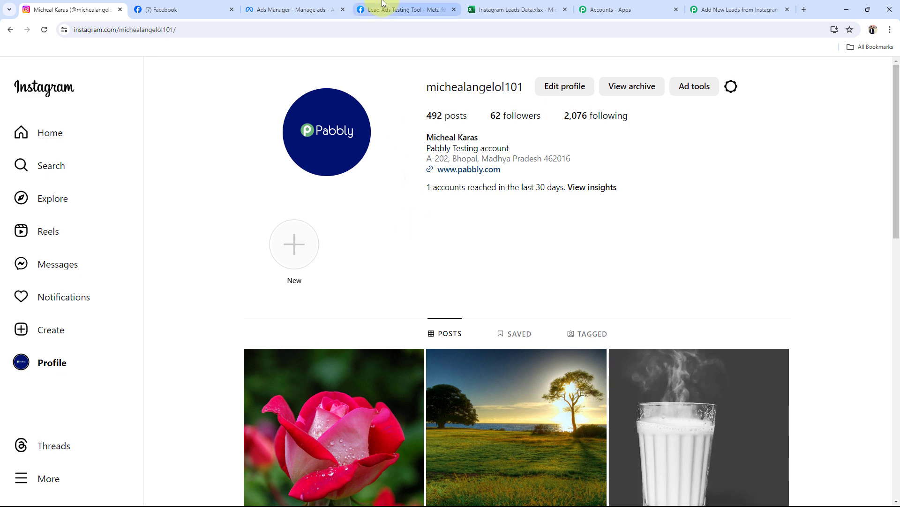
Step: Review the New Leads ad, confirm sheet cells A2 and B2 are empty, then view the Instagram profile
{"action": "left_click", "coordinate": [298, 5]}
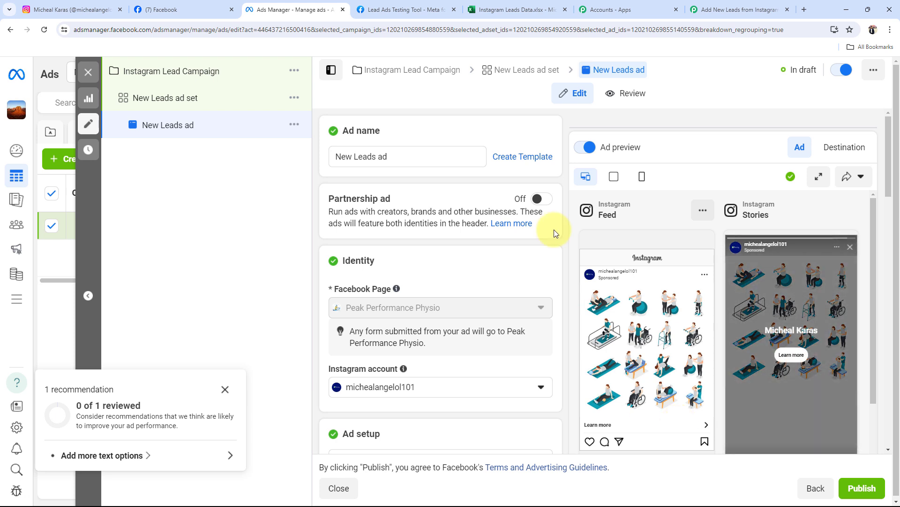
{"action": "left_click", "coordinate": [512, 9]}
{"action": "left_click", "coordinate": [82, 225]}
{"action": "left_click", "coordinate": [215, 225]}
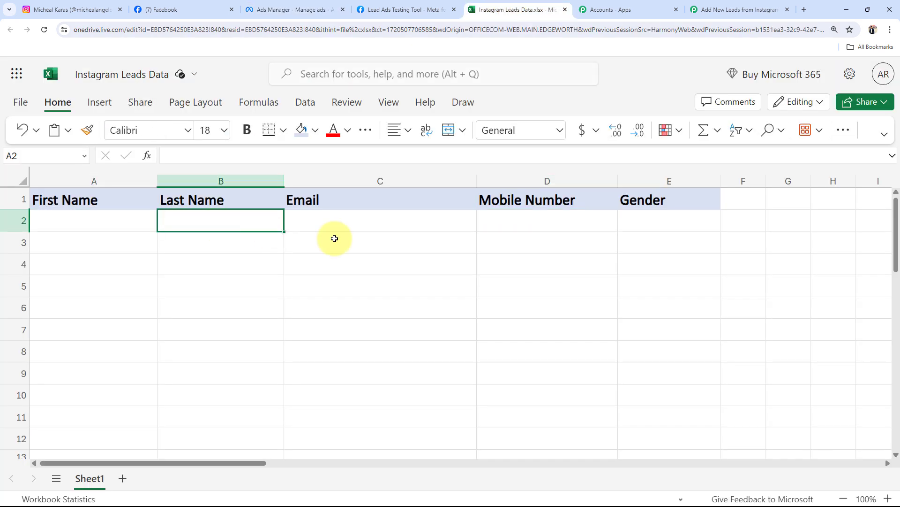
{"action": "left_click", "coordinate": [71, 9]}
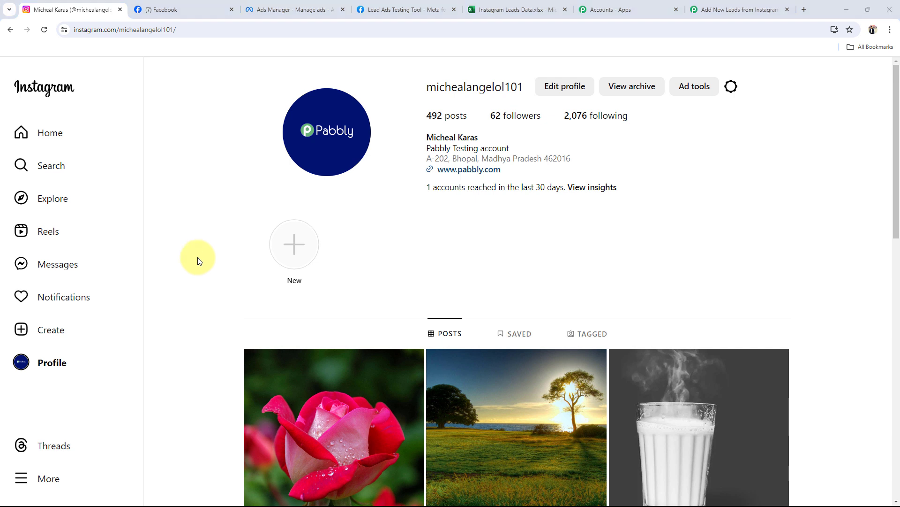
Step: Set the workflow trigger to Instagram Lead Ads with the New Lead (Instant) event
{"action": "left_click", "coordinate": [746, 9]}
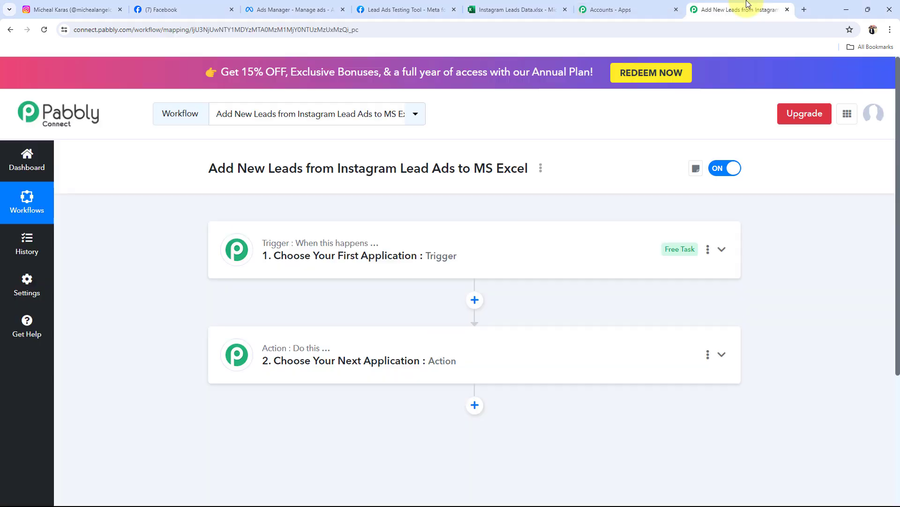
{"action": "left_click", "coordinate": [357, 260]}
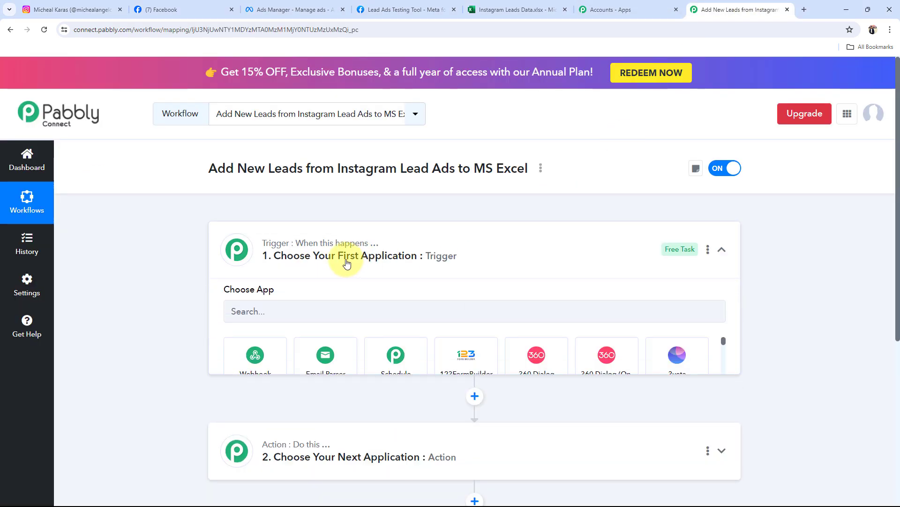
{"action": "left_click", "coordinate": [258, 317]}
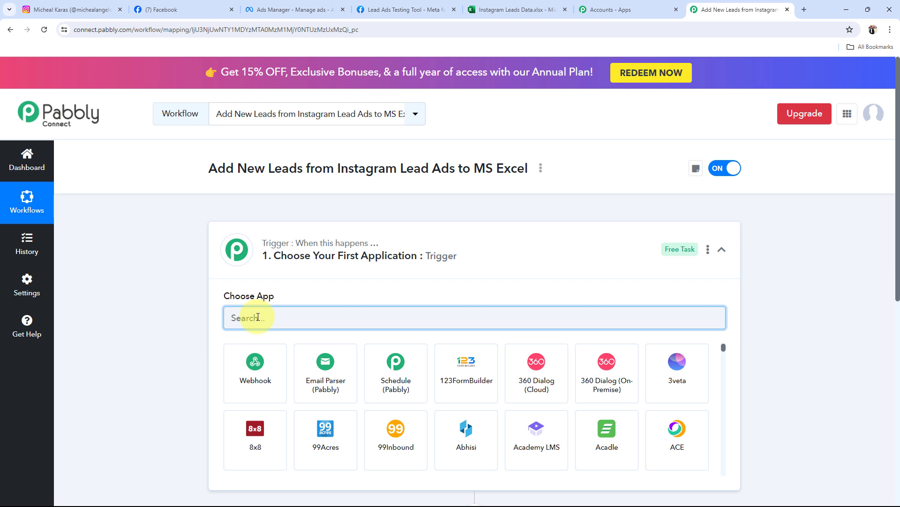
{"action": "type", "text": "Inst"}
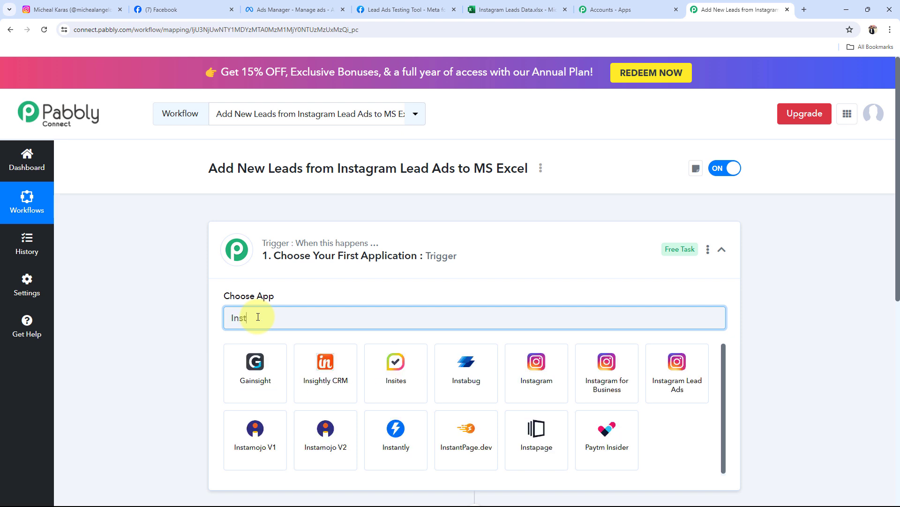
{"action": "type", "text": "a"}
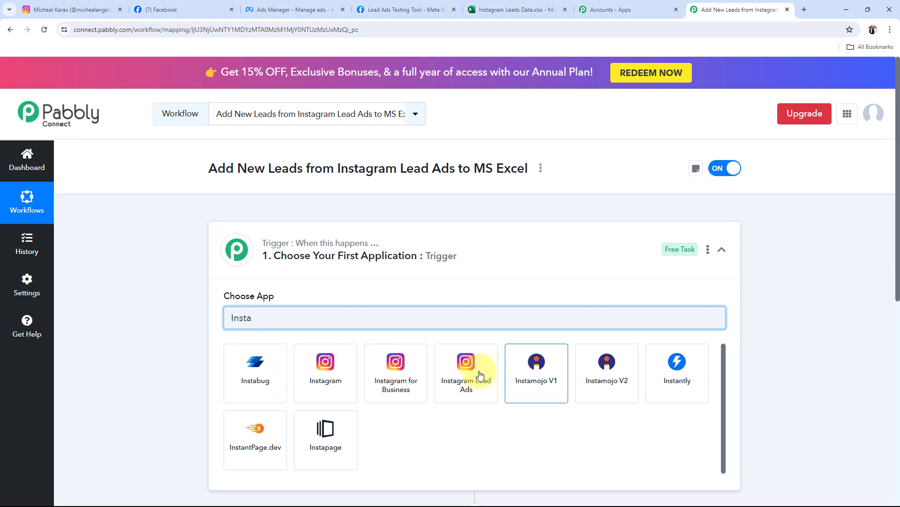
{"action": "left_click", "coordinate": [478, 374]}
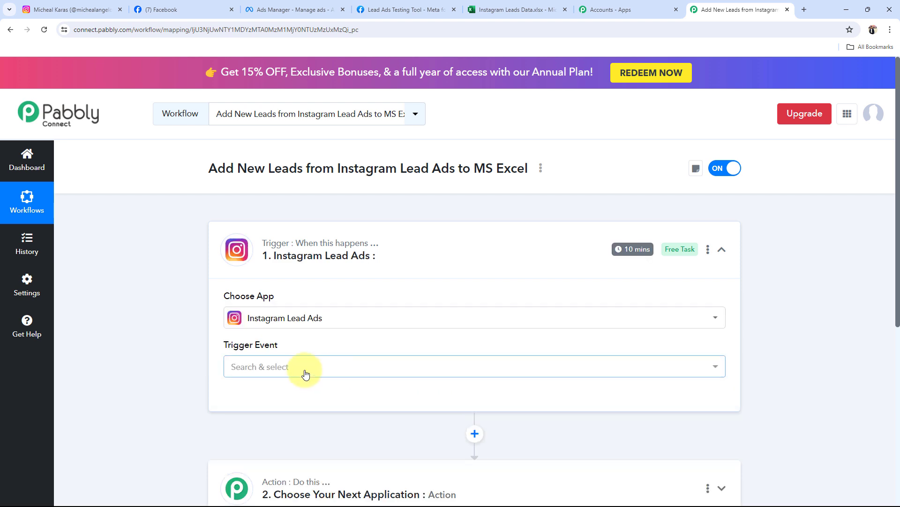
{"action": "left_click", "coordinate": [303, 372]}
{"action": "left_click", "coordinate": [265, 462]}
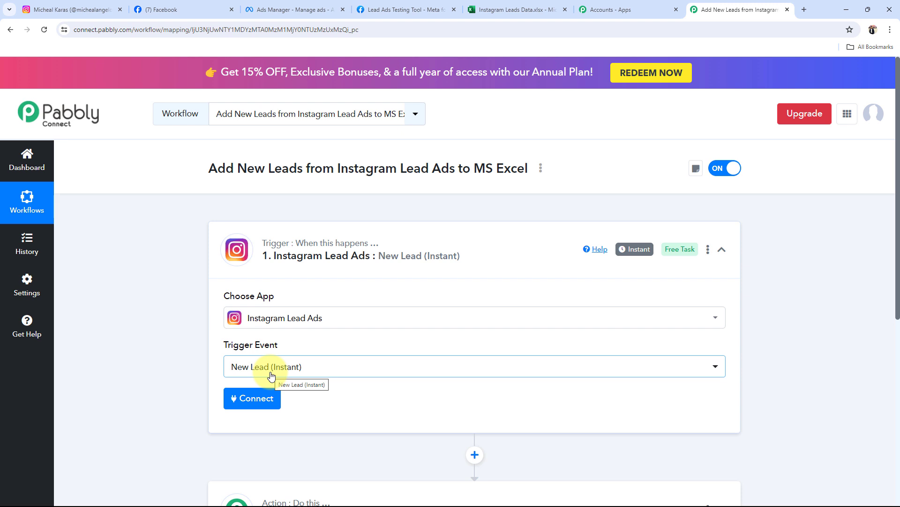
{"action": "left_click", "coordinate": [572, 263]}
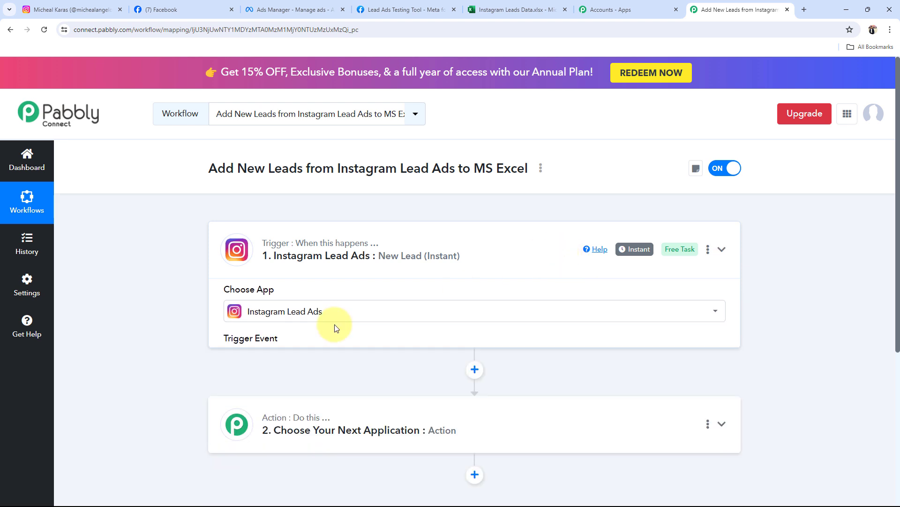
Step: Set the action to Microsoft Excel with the Add Row To Worksheet event
{"action": "left_click", "coordinate": [296, 347]}
{"action": "scroll", "coordinate": [297, 355], "scroll_direction": "down", "scroll_amount": 3}
{"action": "left_click", "coordinate": [250, 265]}
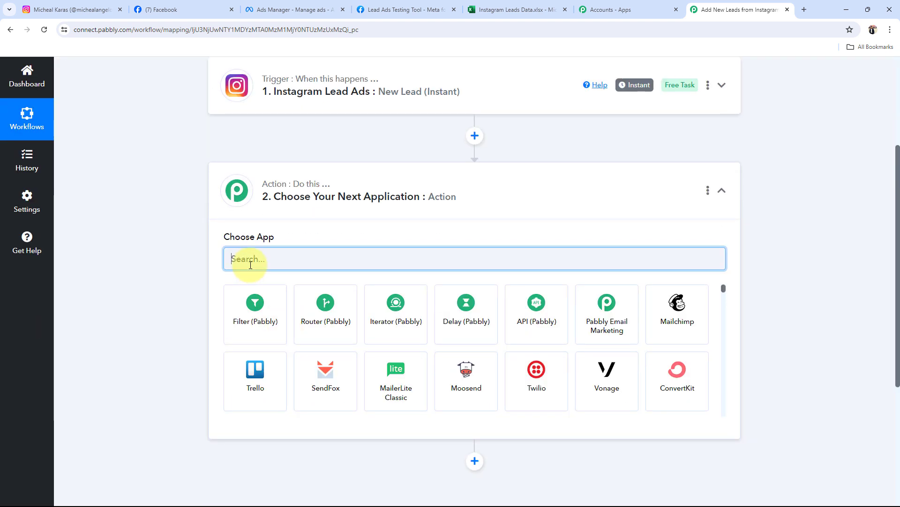
{"action": "type", "text": "Micros"}
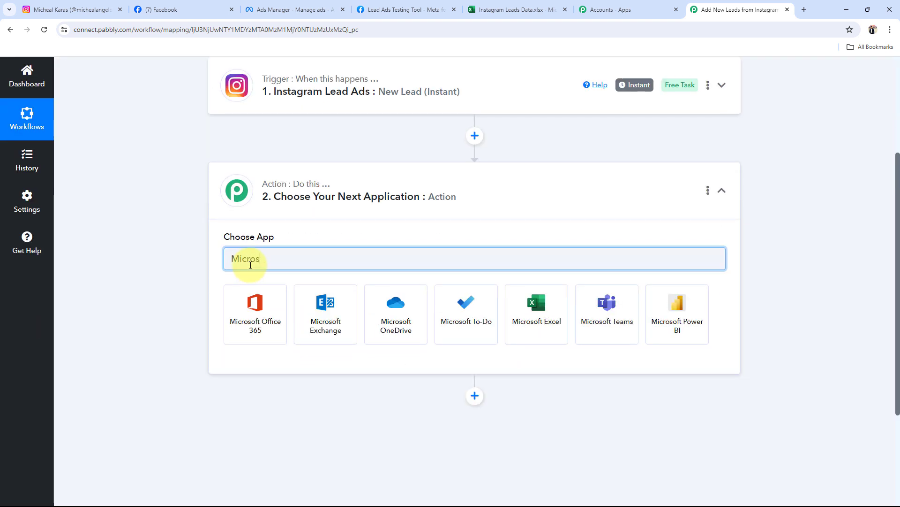
{"action": "type", "text": "oft"}
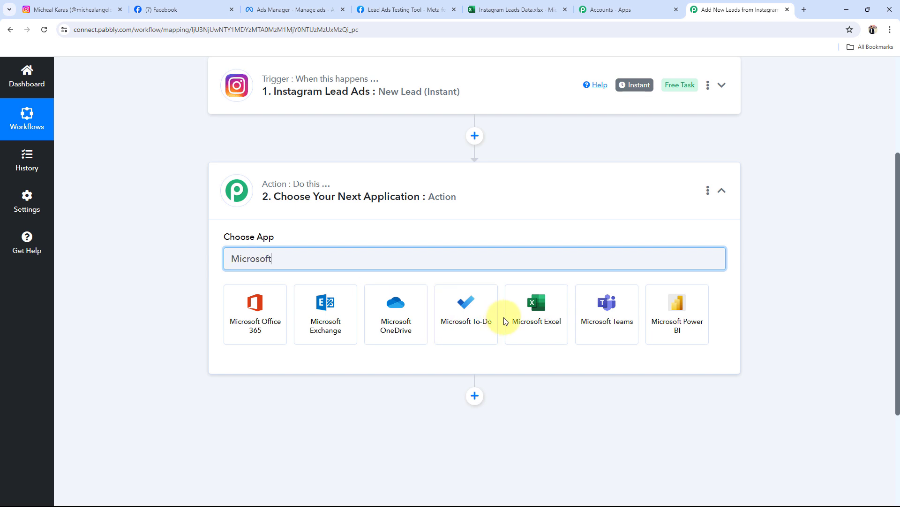
{"action": "left_click", "coordinate": [516, 319]}
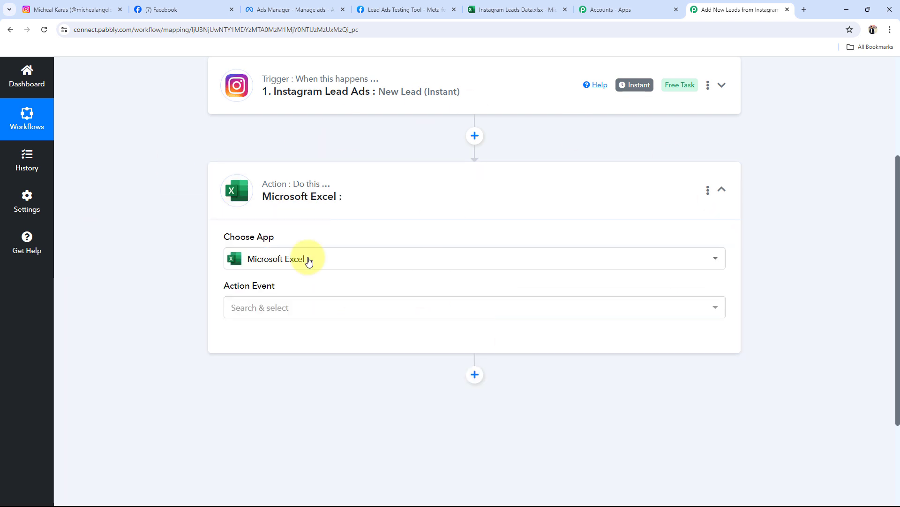
{"action": "left_click", "coordinate": [281, 307]}
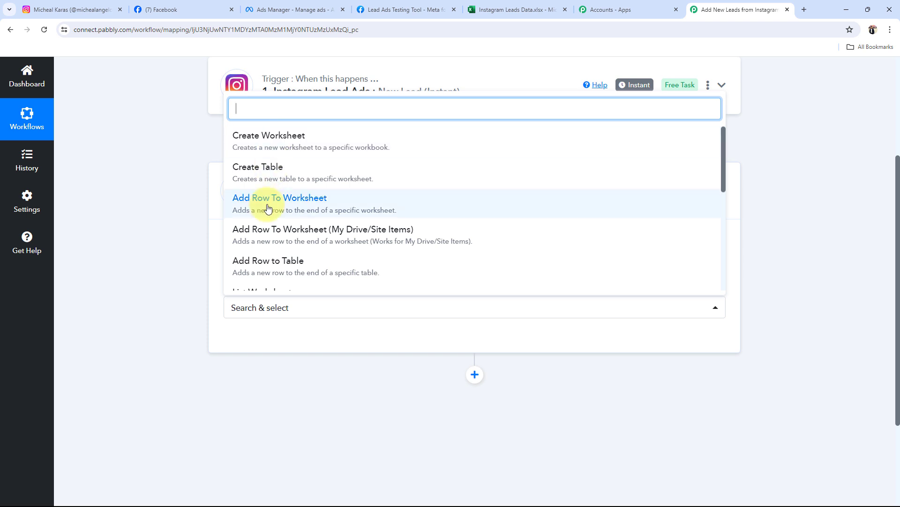
{"action": "left_click", "coordinate": [269, 203]}
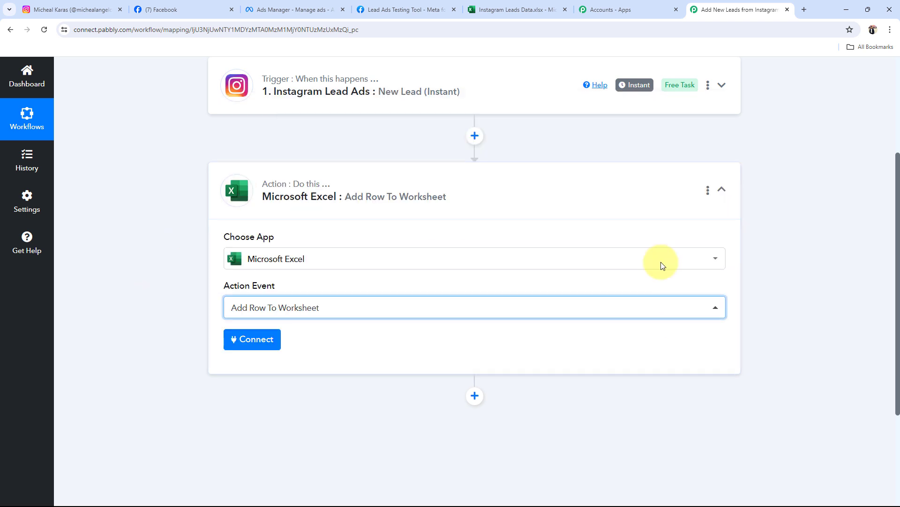
{"action": "left_click", "coordinate": [350, 214]}
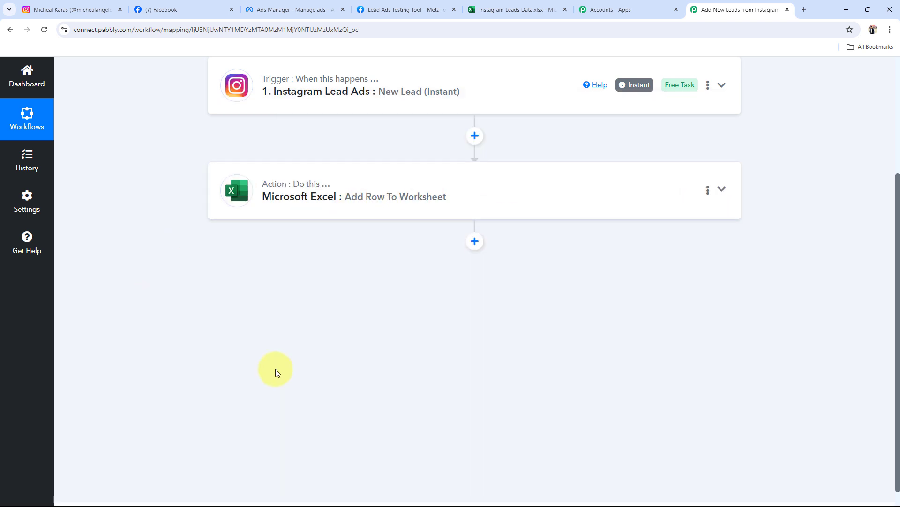
{"action": "scroll", "coordinate": [275, 369], "scroll_direction": "up", "scroll_amount": 4}
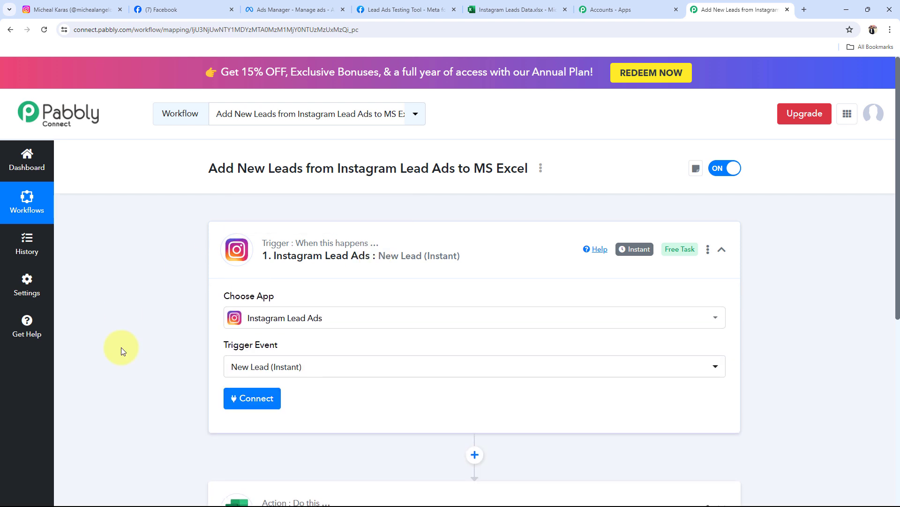
Step: Connect the Instagram Lead Ads trigger by authorizing the account in the Facebook popup
{"action": "left_click", "coordinate": [246, 399]}
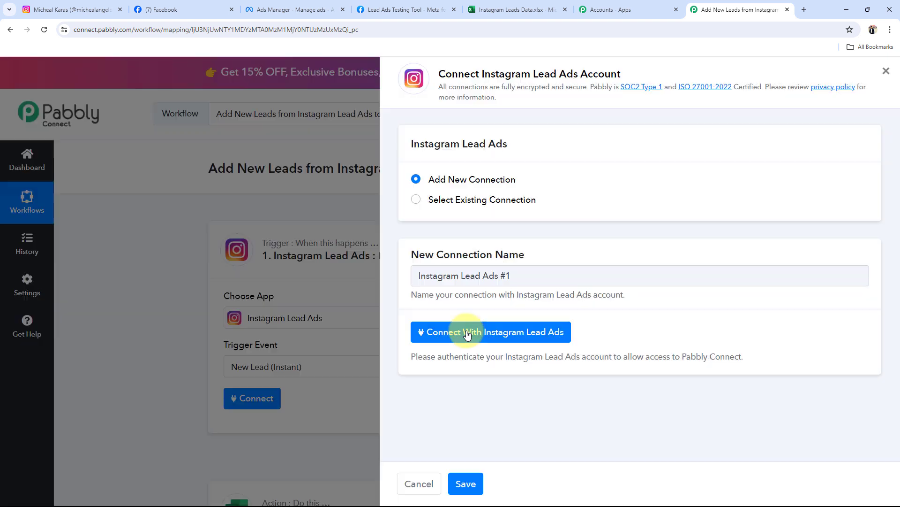
{"action": "left_click", "coordinate": [468, 333]}
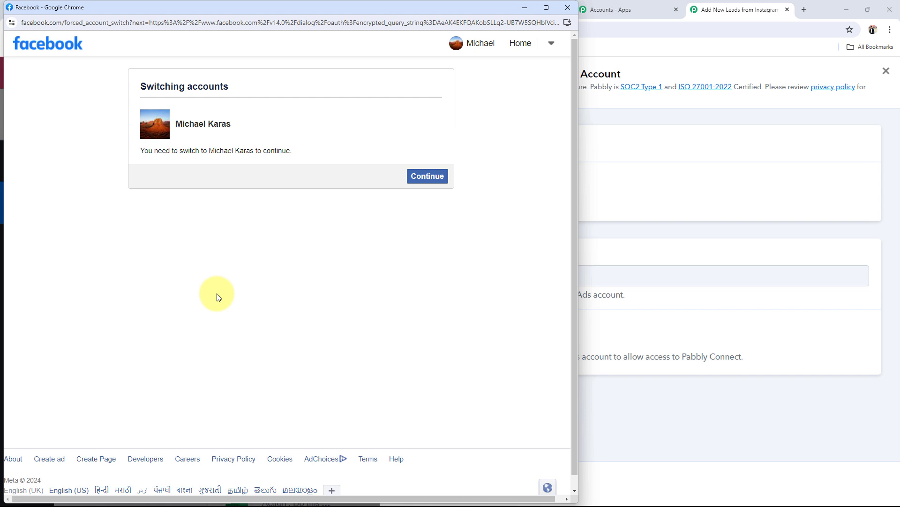
{"action": "left_click", "coordinate": [422, 177]}
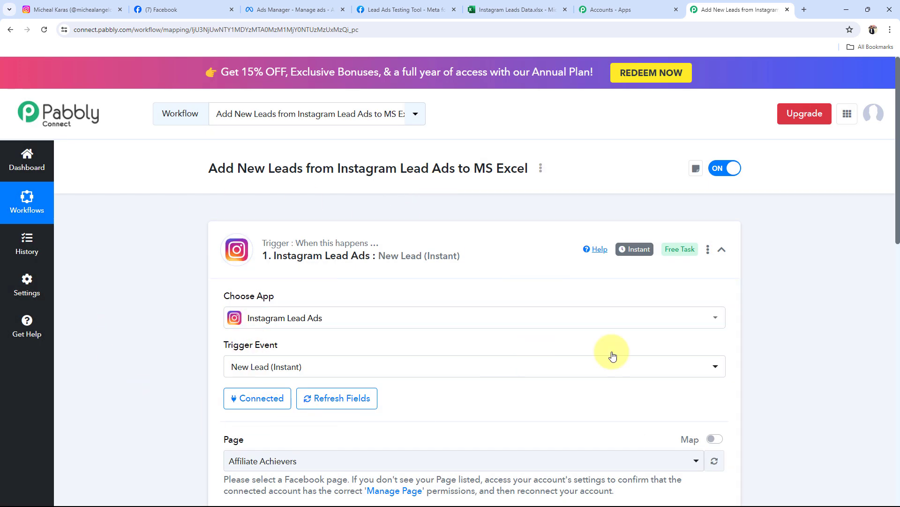
{"action": "scroll", "coordinate": [123, 322], "scroll_direction": "down", "scroll_amount": 4}
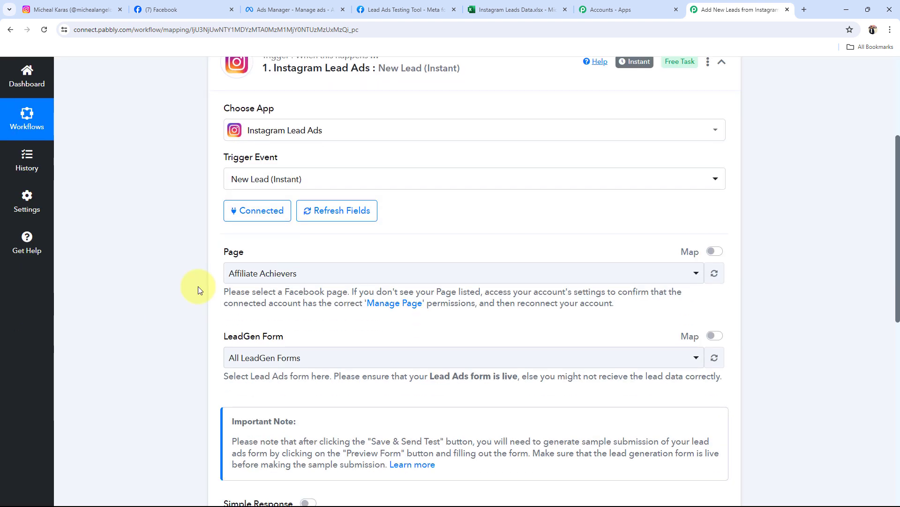
{"action": "left_click", "coordinate": [169, 6]}
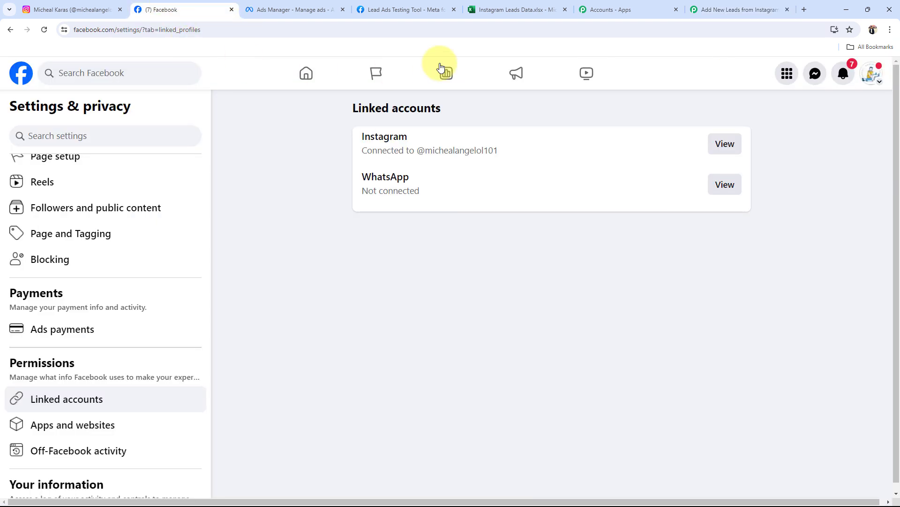
{"action": "left_click", "coordinate": [740, 9]}
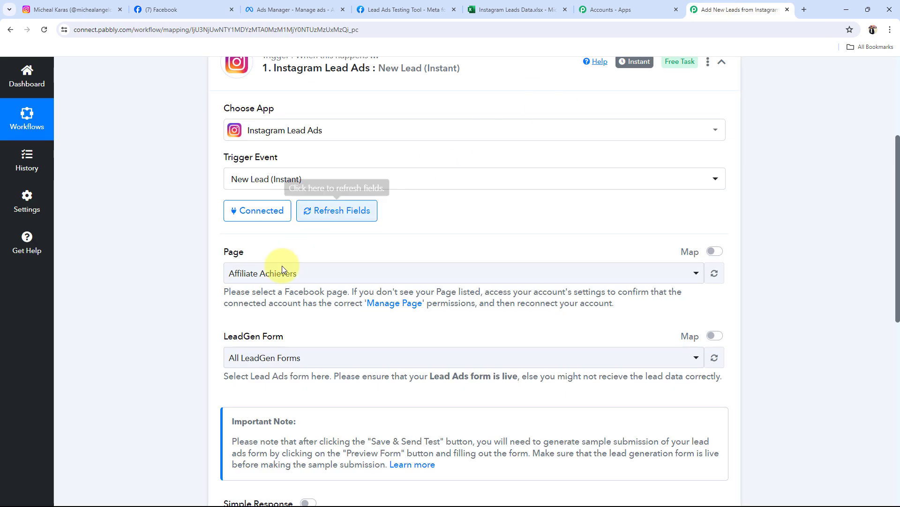
{"action": "left_click", "coordinate": [282, 273]}
{"action": "scroll", "coordinate": [300, 358], "scroll_direction": "down", "scroll_amount": 2}
{"action": "scroll", "coordinate": [311, 376], "scroll_direction": "up", "scroll_amount": 1}
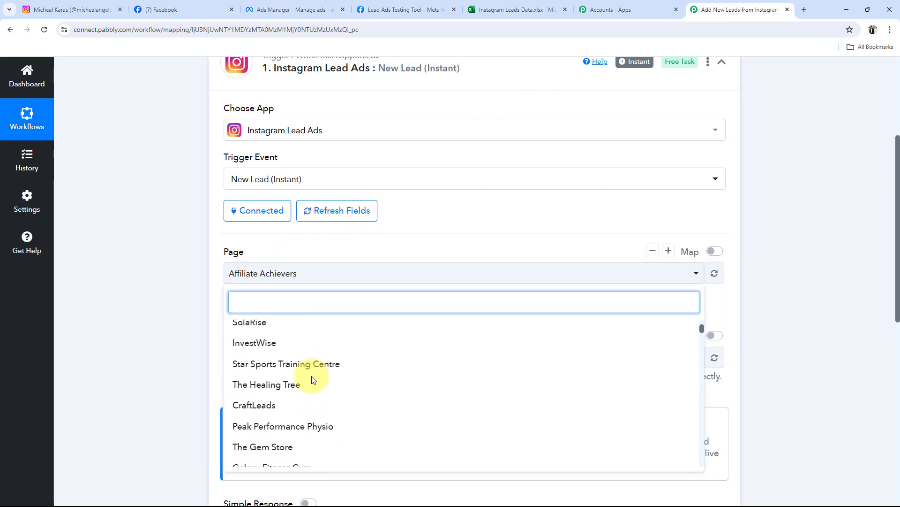
{"action": "scroll", "coordinate": [311, 376], "scroll_direction": "down", "scroll_amount": 4}
{"action": "scroll", "coordinate": [313, 379], "scroll_direction": "down", "scroll_amount": 3}
{"action": "scroll", "coordinate": [312, 376], "scroll_direction": "down", "scroll_amount": 2}
{"action": "scroll", "coordinate": [312, 378], "scroll_direction": "down", "scroll_amount": 5}
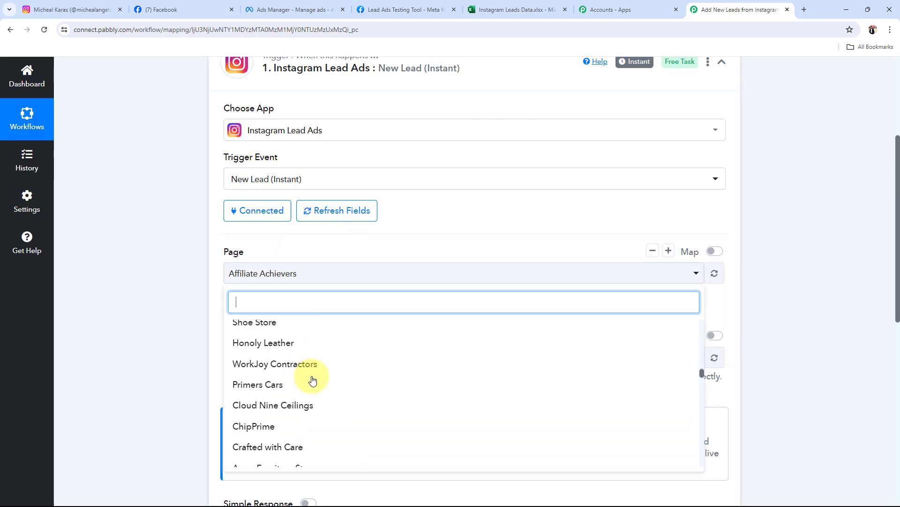
{"action": "left_click", "coordinate": [219, 260]}
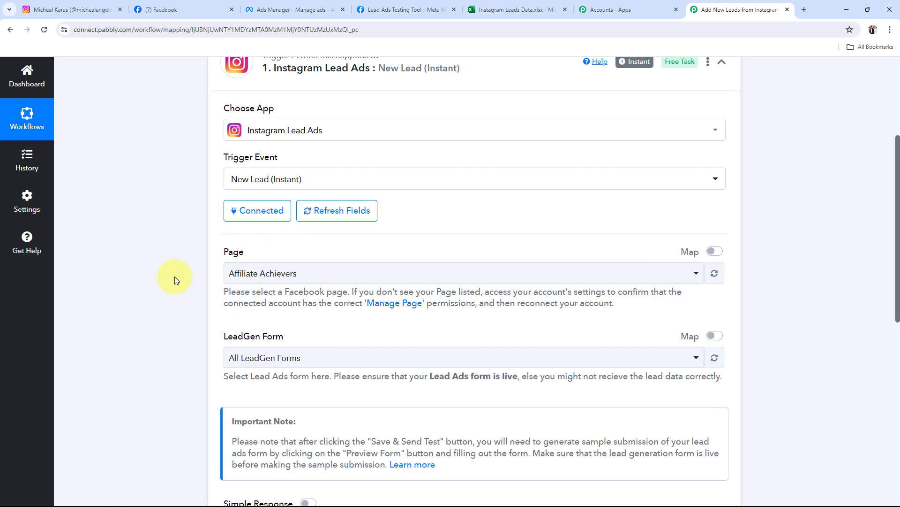
{"action": "scroll", "coordinate": [174, 277], "scroll_direction": "down", "scroll_amount": 1}
{"action": "scroll", "coordinate": [175, 277], "scroll_direction": "down", "scroll_amount": 2}
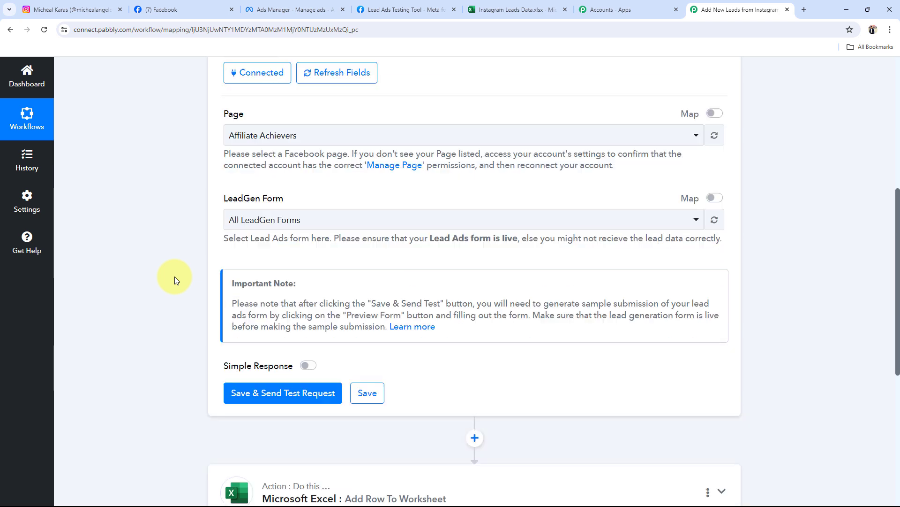
{"action": "scroll", "coordinate": [270, 364], "scroll_direction": "up", "scroll_amount": 3}
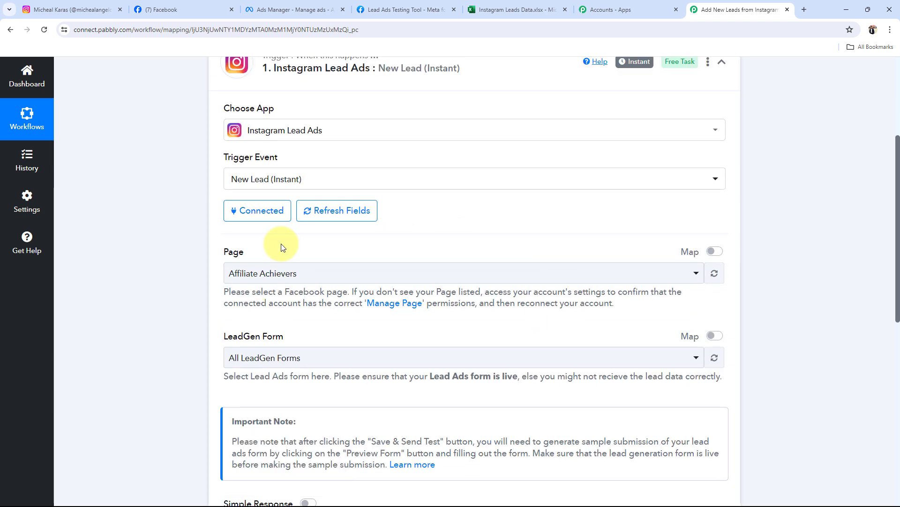
Step: Open Facebook's Pages you manage list from the Home shortcuts and look through it
{"action": "left_click", "coordinate": [178, 10]}
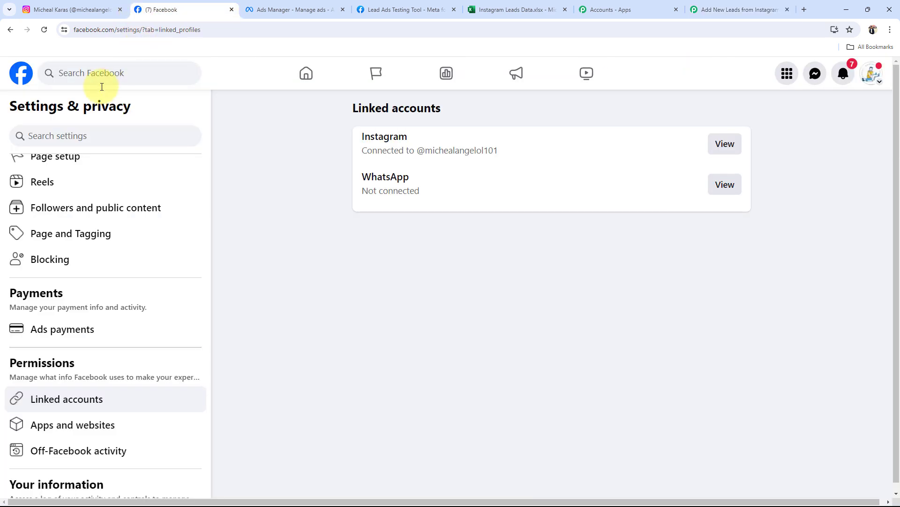
{"action": "left_click", "coordinate": [24, 79]}
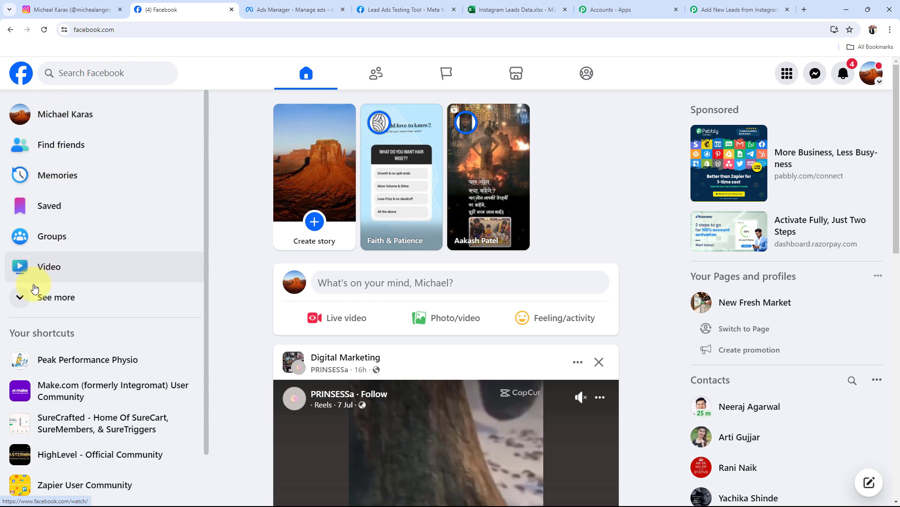
{"action": "left_click", "coordinate": [52, 300]}
{"action": "scroll", "coordinate": [66, 298], "scroll_direction": "down", "scroll_amount": 4}
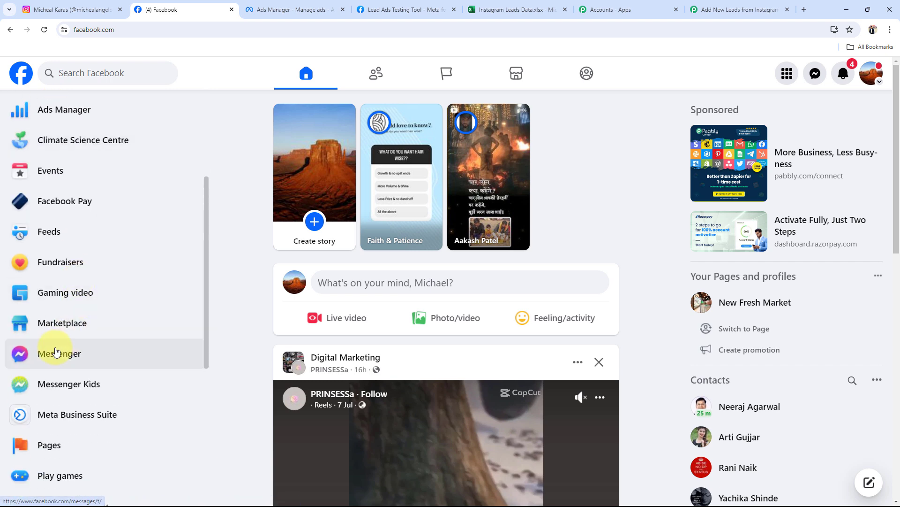
{"action": "left_click", "coordinate": [41, 443]}
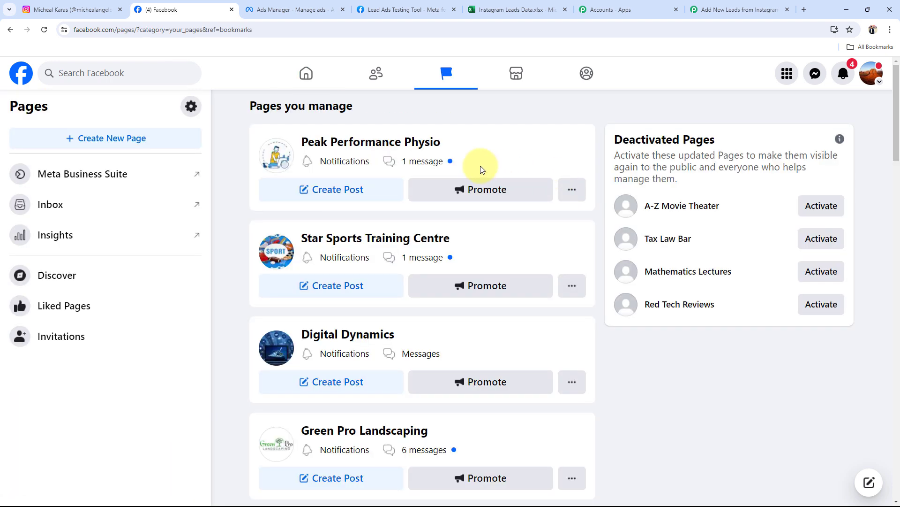
{"action": "scroll", "coordinate": [353, 332], "scroll_direction": "down", "scroll_amount": 4}
{"action": "scroll", "coordinate": [353, 331], "scroll_direction": "down", "scroll_amount": 5}
{"action": "scroll", "coordinate": [352, 327], "scroll_direction": "up", "scroll_amount": 10}
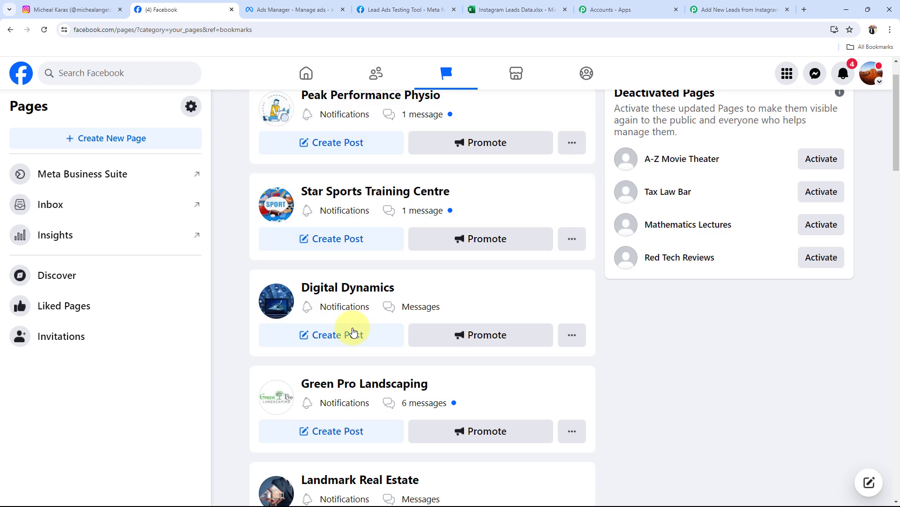
Step: Return to the Pabbly workflow and review the trigger's page and form settings
{"action": "left_click", "coordinate": [707, 10]}
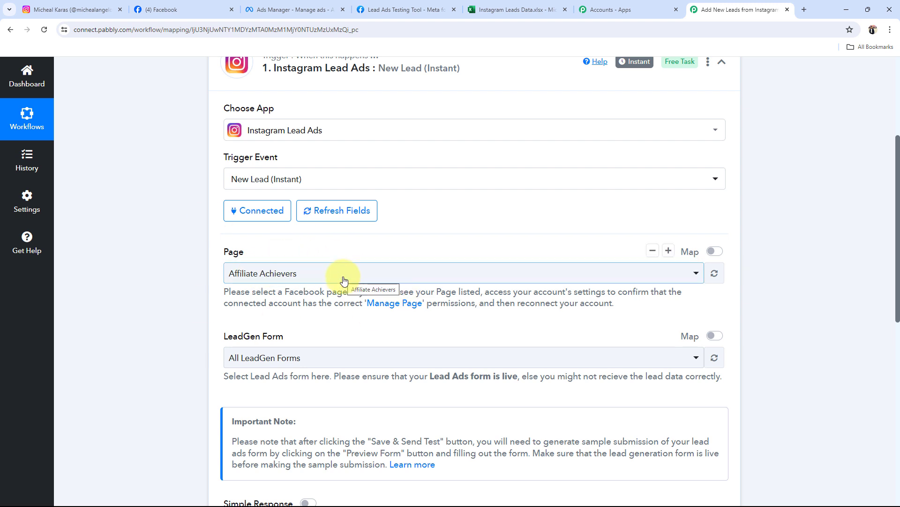
{"action": "scroll", "coordinate": [331, 422], "scroll_direction": "down", "scroll_amount": 2}
{"action": "scroll", "coordinate": [214, 408], "scroll_direction": "up", "scroll_amount": 2}
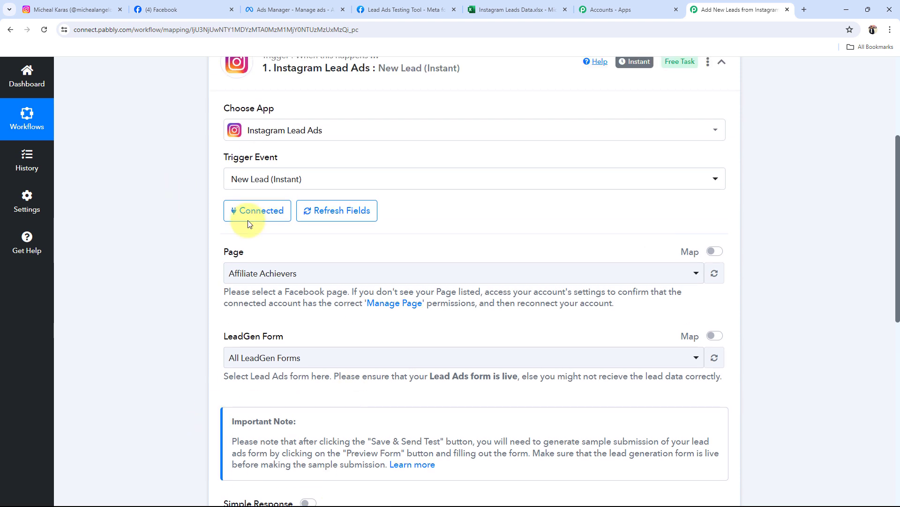
Step: Check the Peak Performance Physio page on Facebook, then select it as the trigger's Page
{"action": "left_click", "coordinate": [159, 9]}
{"action": "left_click", "coordinate": [340, 146]}
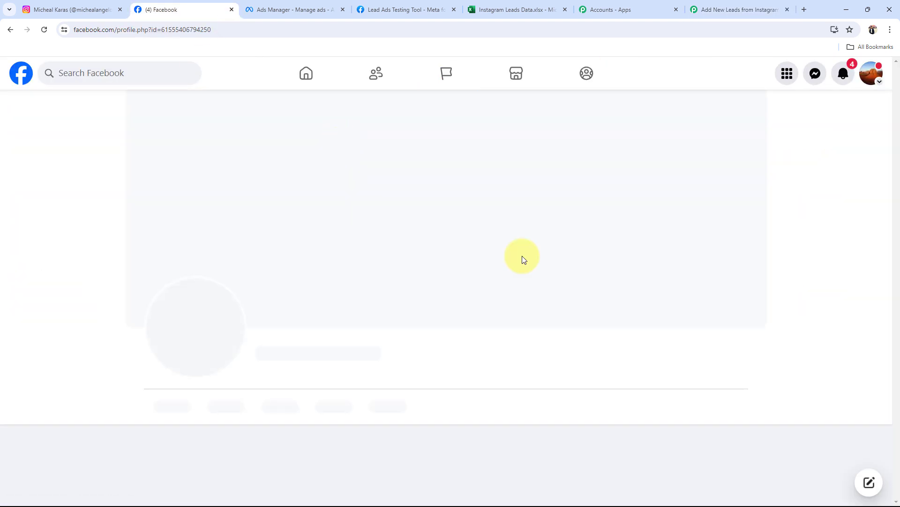
{"action": "left_click", "coordinate": [743, 10]}
{"action": "left_click", "coordinate": [264, 276]}
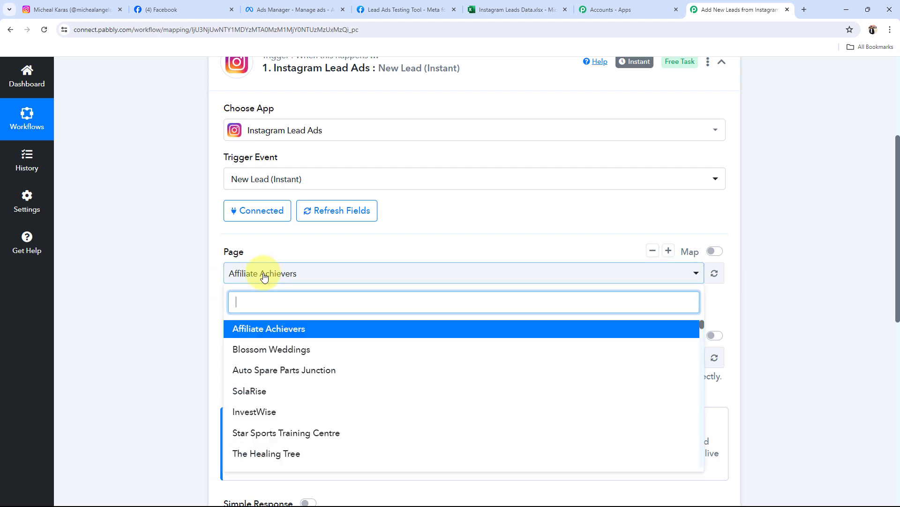
{"action": "type", "text": "p"}
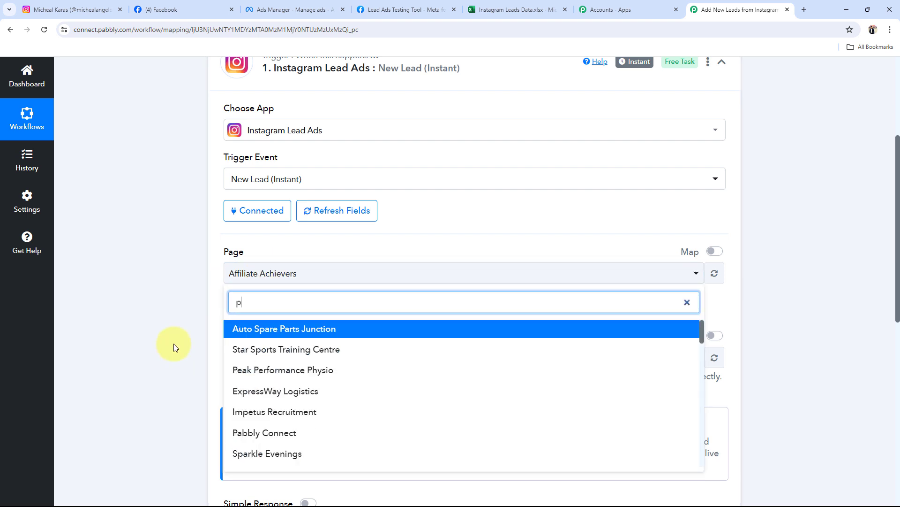
{"action": "type", "text": "ea"}
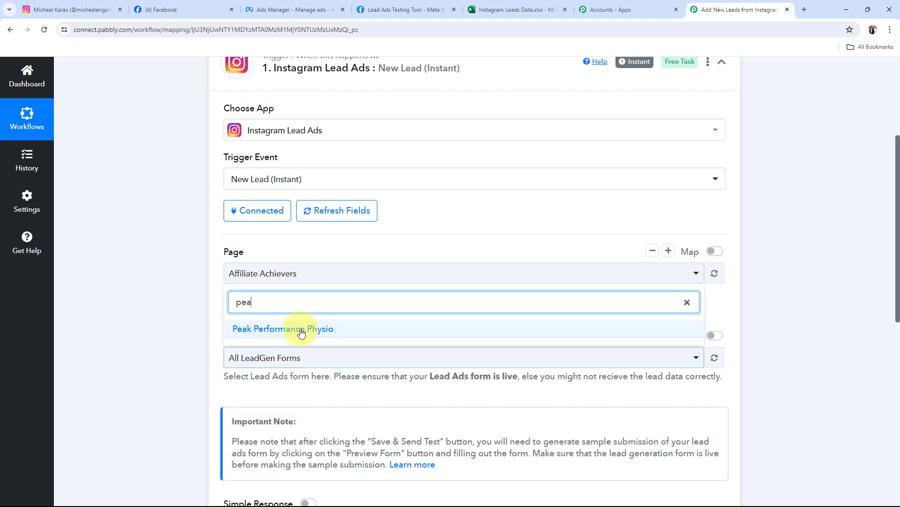
{"action": "left_click", "coordinate": [302, 331]}
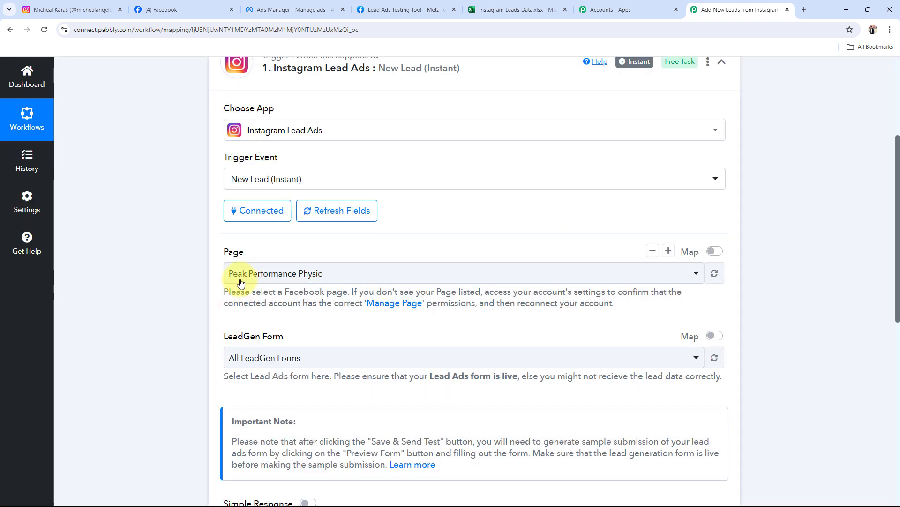
Step: Look through the LeadGen Form list and close it, leaving All LeadGen Forms selected
{"action": "scroll", "coordinate": [207, 280], "scroll_direction": "down", "scroll_amount": 1}
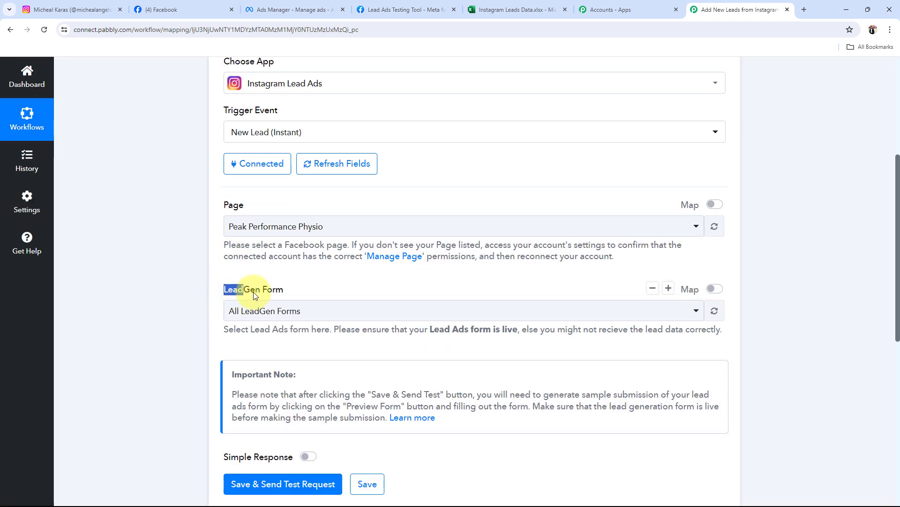
{"action": "left_click_drag", "start_coordinate": [254, 292], "coordinate": [312, 292]}
{"action": "left_click", "coordinate": [136, 282]}
{"action": "left_click", "coordinate": [338, 310]}
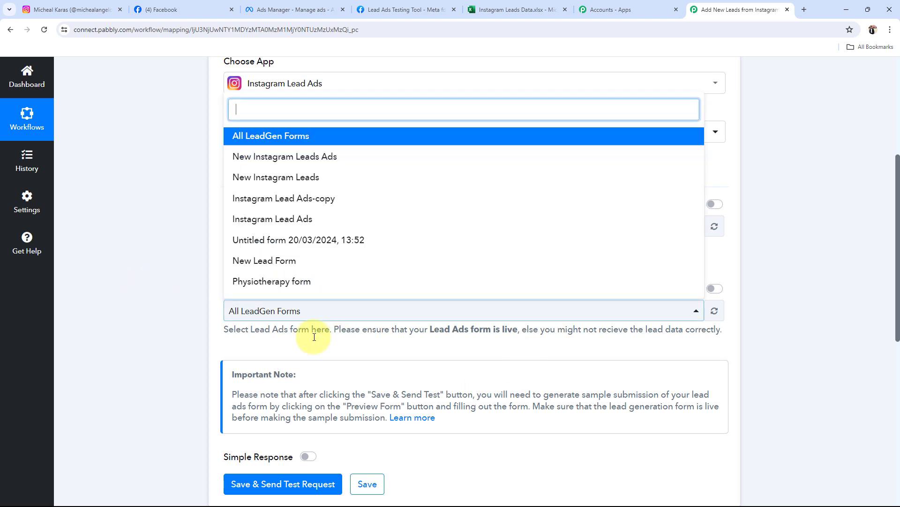
{"action": "scroll", "coordinate": [313, 202], "scroll_direction": "down", "scroll_amount": 3}
{"action": "scroll", "coordinate": [286, 287], "scroll_direction": "up", "scroll_amount": 4}
{"action": "scroll", "coordinate": [174, 333], "scroll_direction": "down", "scroll_amount": 1}
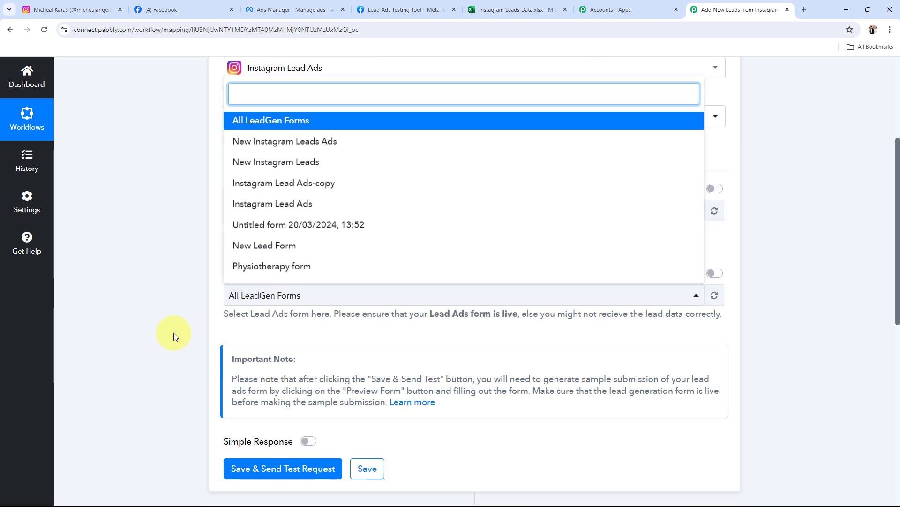
{"action": "scroll", "coordinate": [218, 312], "scroll_direction": "down", "scroll_amount": 2}
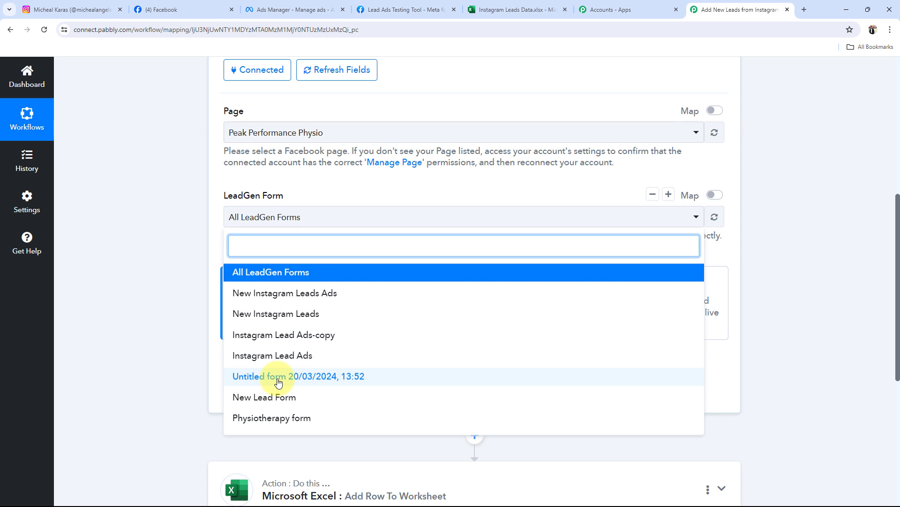
{"action": "left_click", "coordinate": [91, 320]}
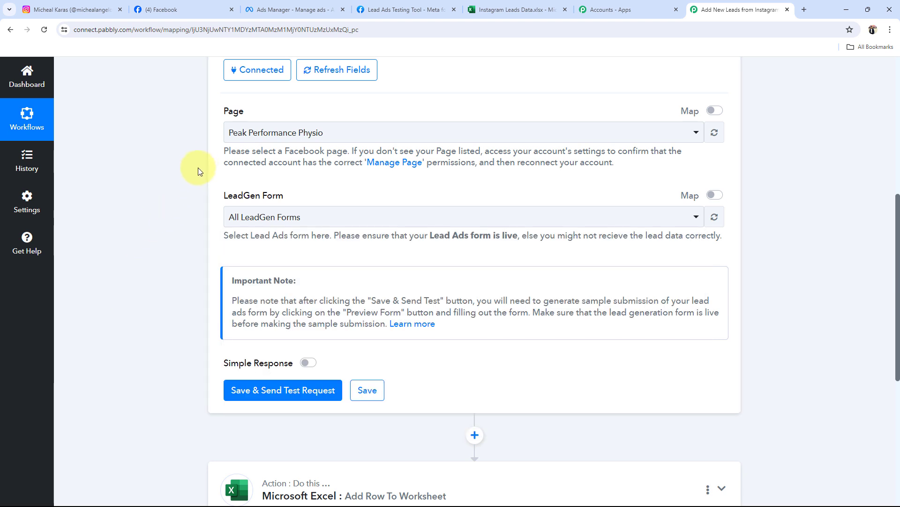
{"action": "scroll", "coordinate": [202, 168], "scroll_direction": "up", "scroll_amount": 1}
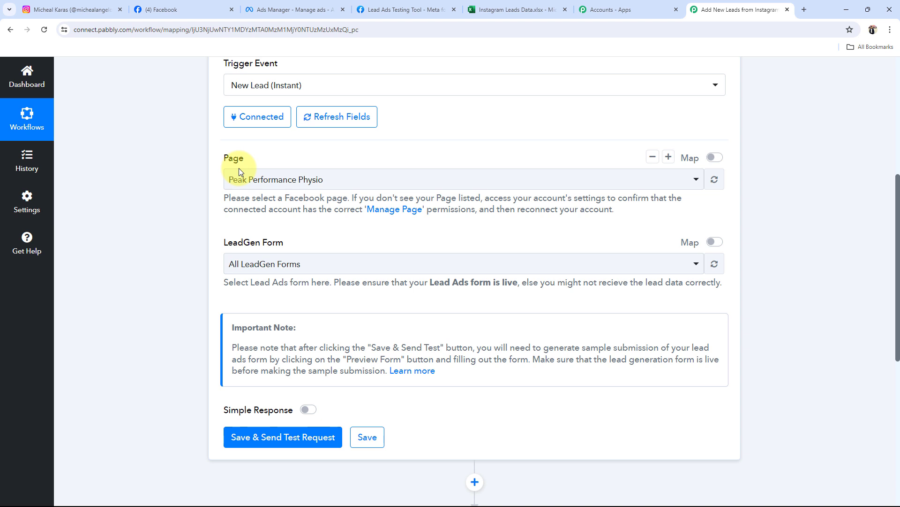
Step: Check the test lead in the Testing Tool, Instagram and Ads Manager, then open Pabbly's LeadGen Form list
{"action": "left_click", "coordinate": [401, 9]}
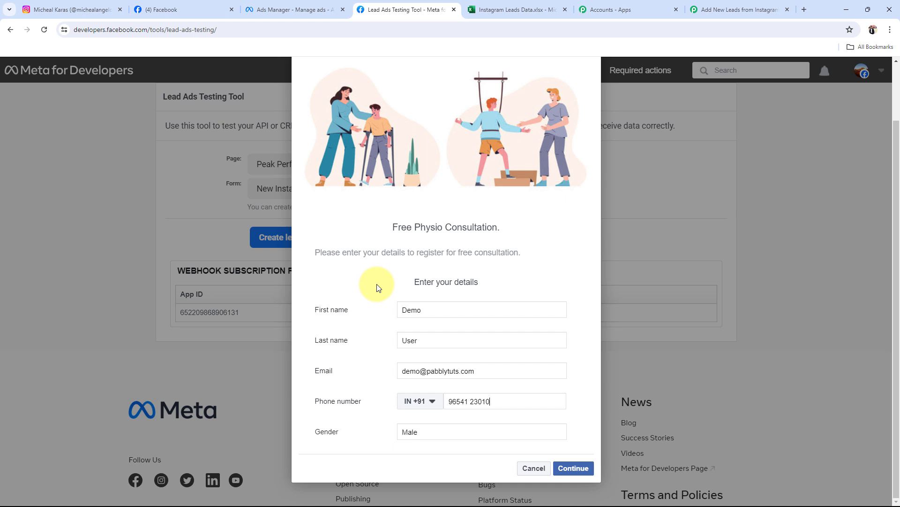
{"action": "left_click", "coordinate": [740, 9]}
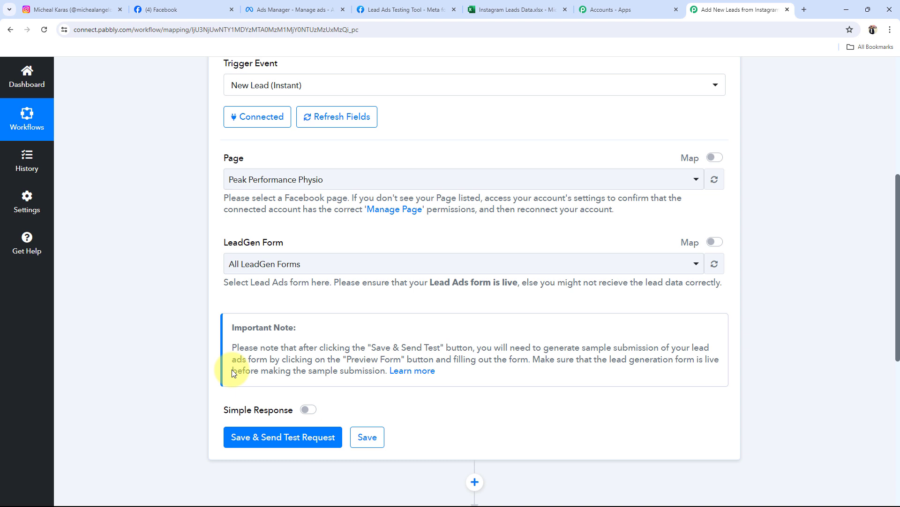
{"action": "left_click", "coordinate": [73, 10]}
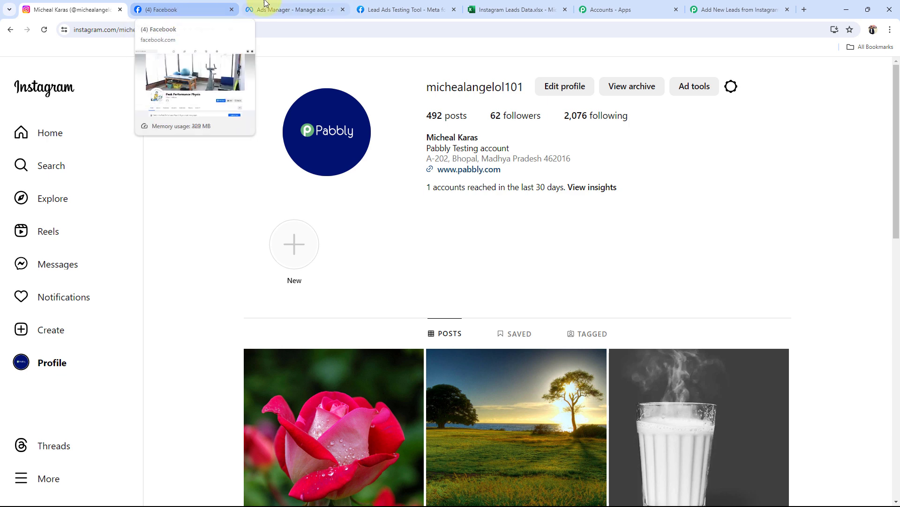
{"action": "left_click", "coordinate": [291, 9]}
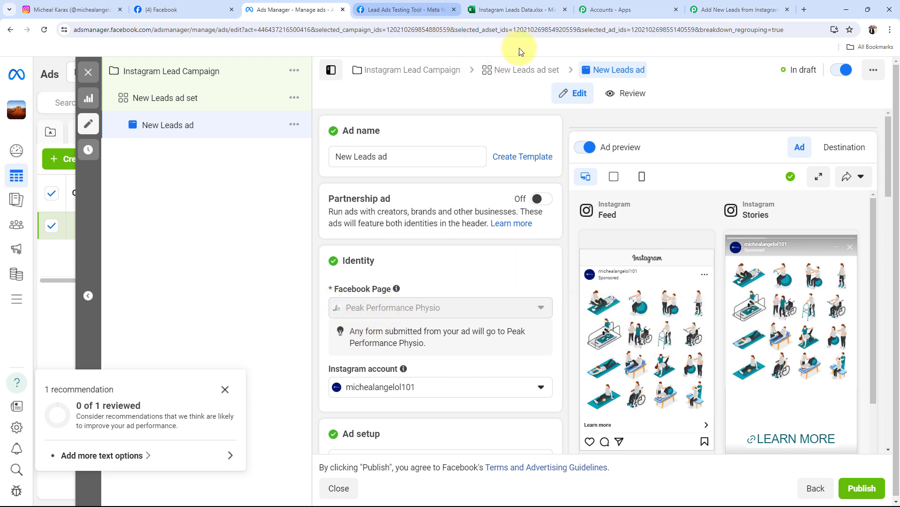
{"action": "left_click", "coordinate": [408, 9]}
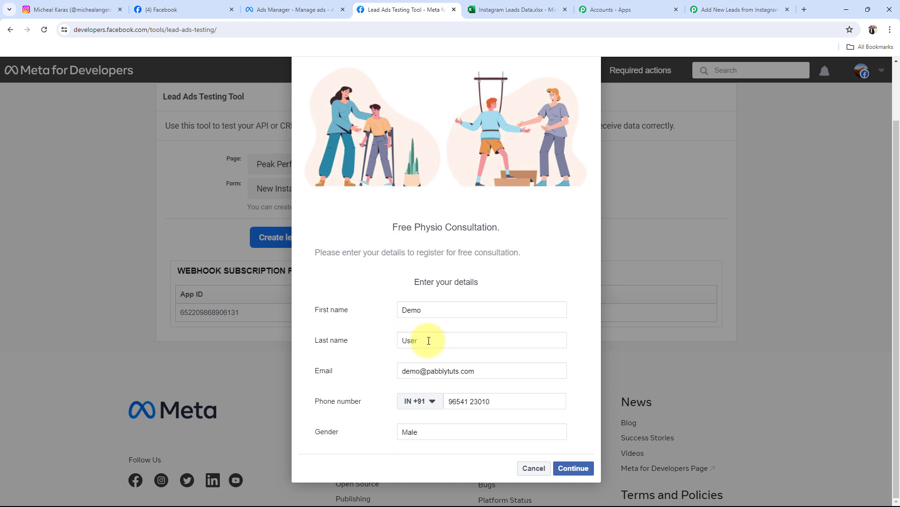
{"action": "left_click", "coordinate": [743, 9]}
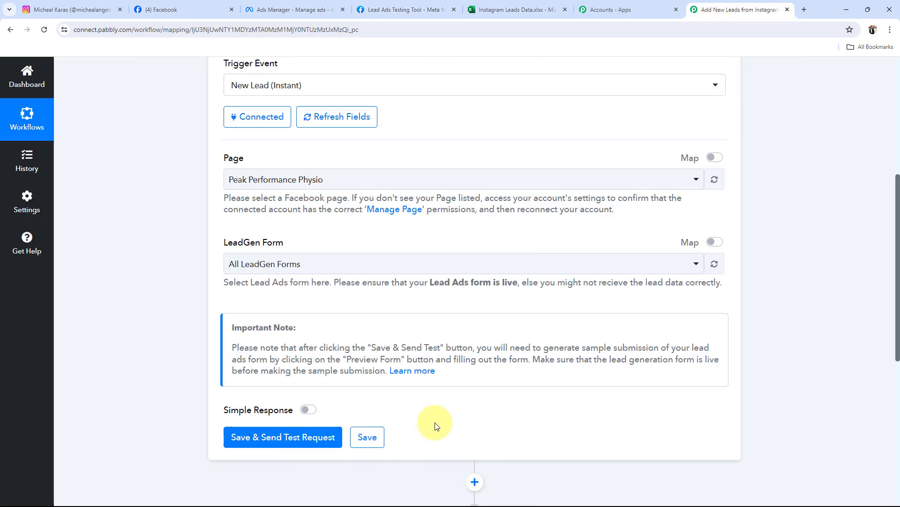
{"action": "left_click", "coordinate": [246, 267]}
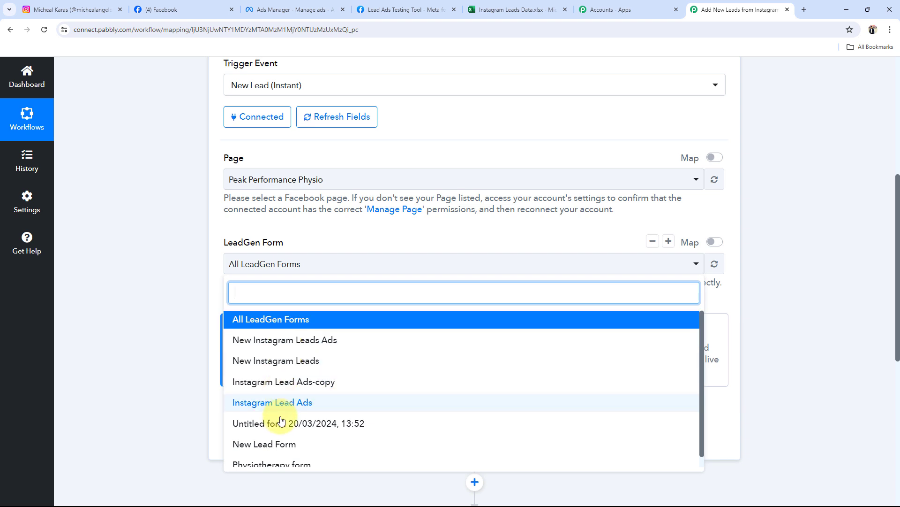
Step: Set the trigger's LeadGen Form to New Instagram Leads and save it with a test request
{"action": "scroll", "coordinate": [282, 412], "scroll_direction": "down", "scroll_amount": 1}
{"action": "scroll", "coordinate": [277, 413], "scroll_direction": "up", "scroll_amount": 1}
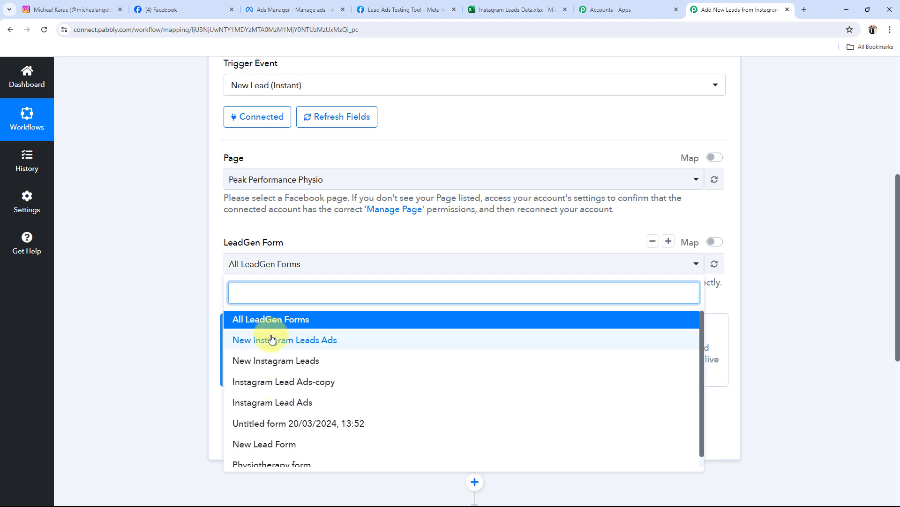
{"action": "left_click", "coordinate": [269, 360]}
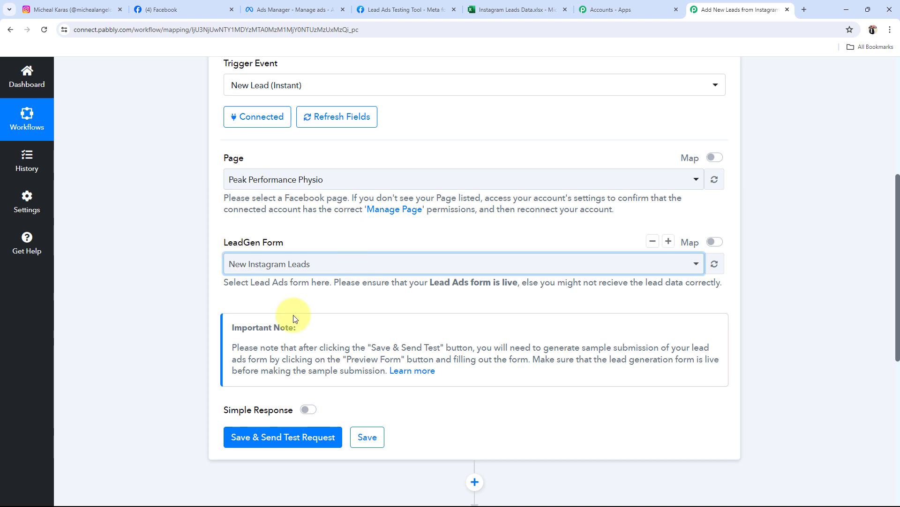
{"action": "left_click", "coordinate": [236, 436]}
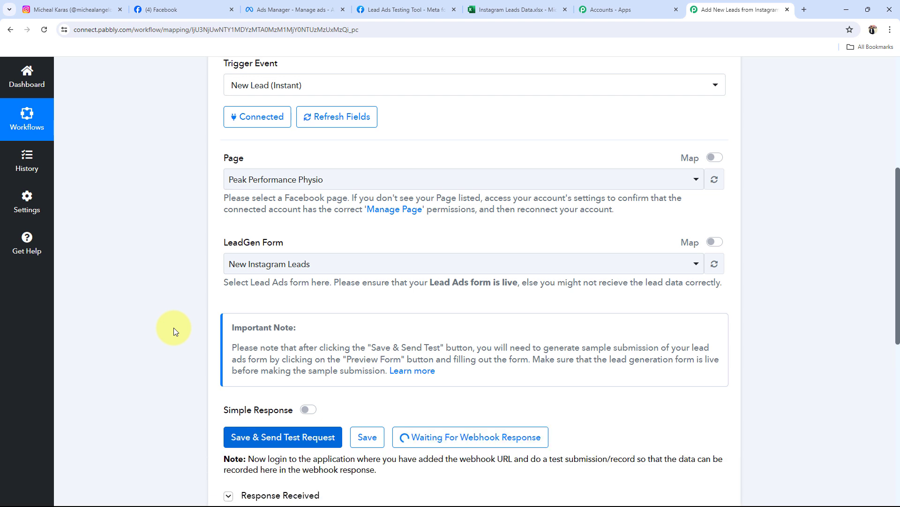
Step: Read the note explaining that a test submission is needed to capture a response
{"action": "scroll", "coordinate": [173, 327], "scroll_direction": "down", "scroll_amount": 2}
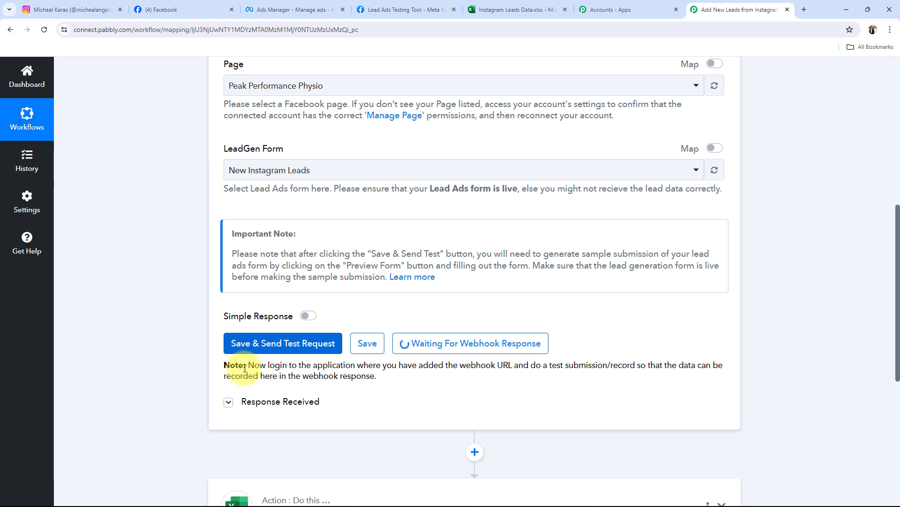
{"action": "left_click_drag", "start_coordinate": [550, 366], "coordinate": [645, 366]}
{"action": "left_click", "coordinate": [572, 396]}
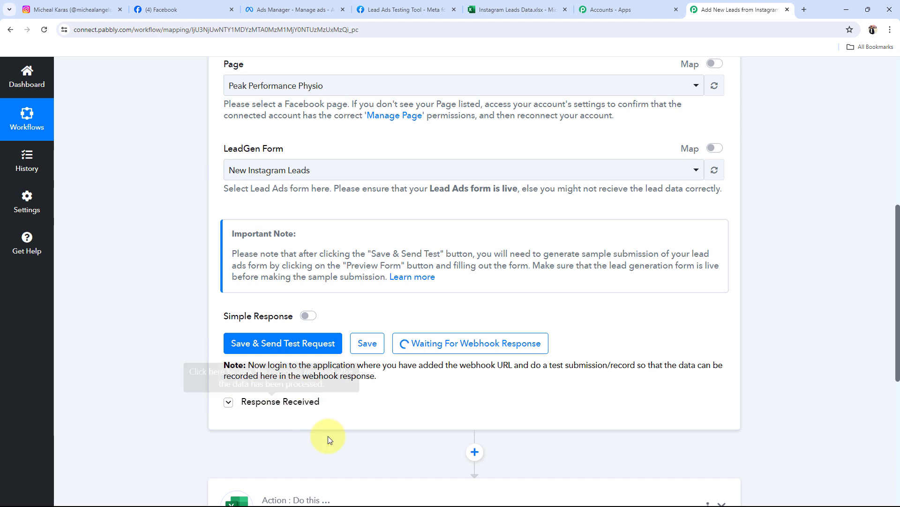
{"action": "scroll", "coordinate": [363, 411], "scroll_direction": "up", "scroll_amount": 2}
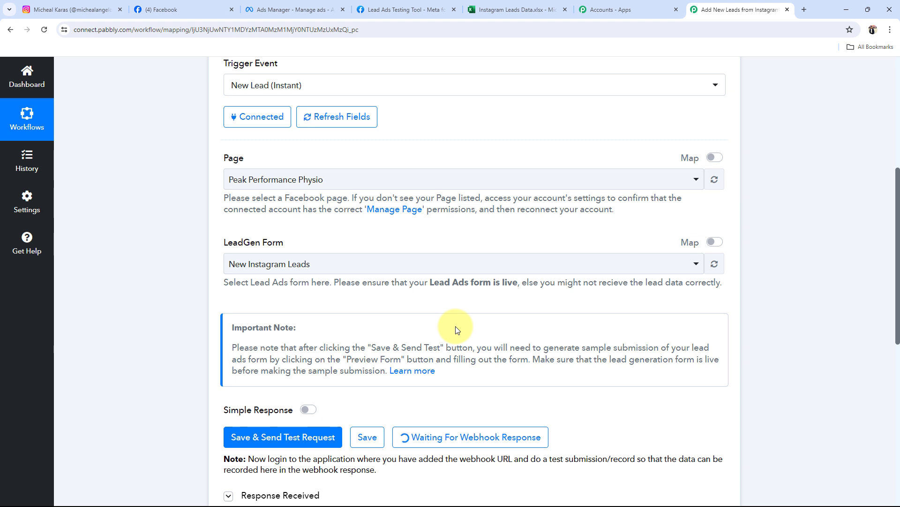
{"action": "scroll", "coordinate": [457, 329], "scroll_direction": "down", "scroll_amount": 2}
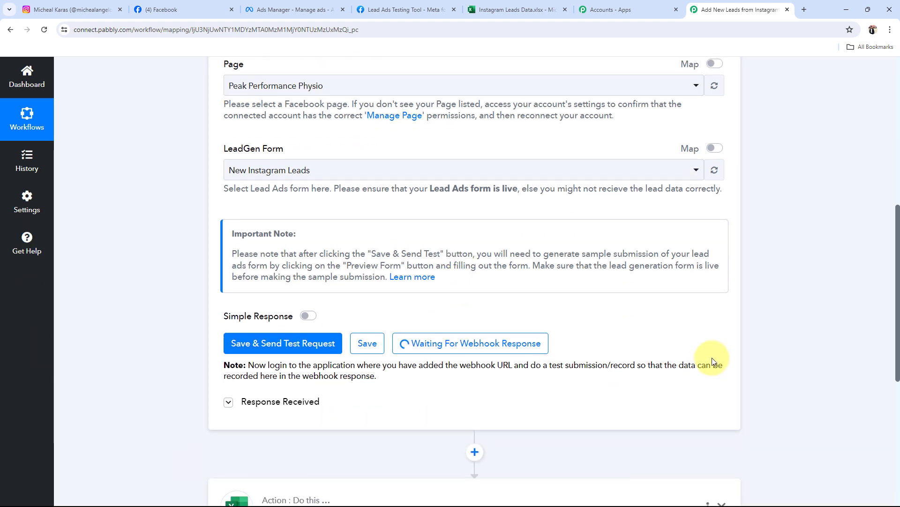
{"action": "left_click_drag", "start_coordinate": [535, 368], "coordinate": [677, 369]}
{"action": "left_click", "coordinate": [587, 385]}
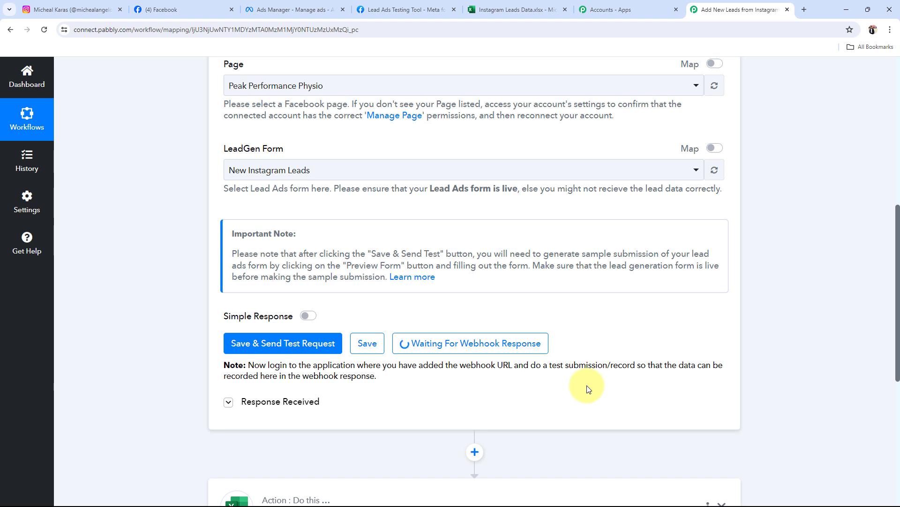
{"action": "left_click_drag", "start_coordinate": [547, 369], "coordinate": [614, 368]}
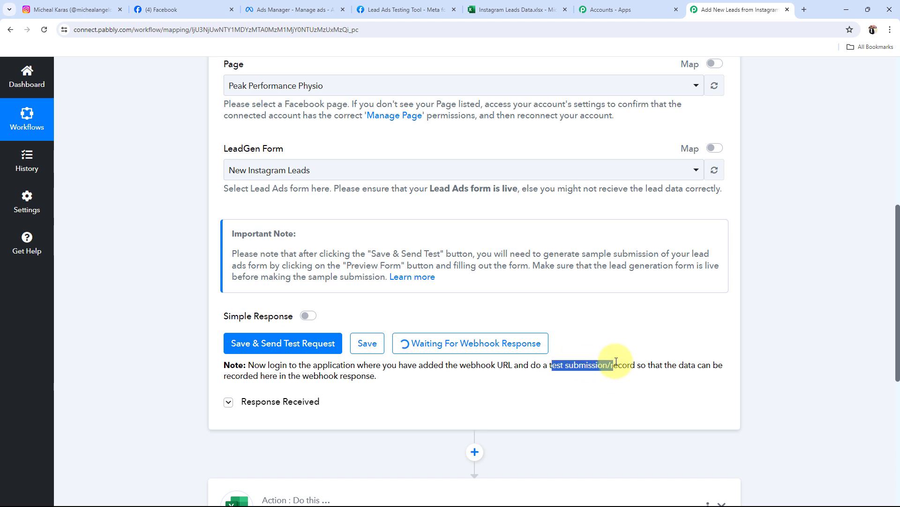
{"action": "left_click", "coordinate": [610, 325]}
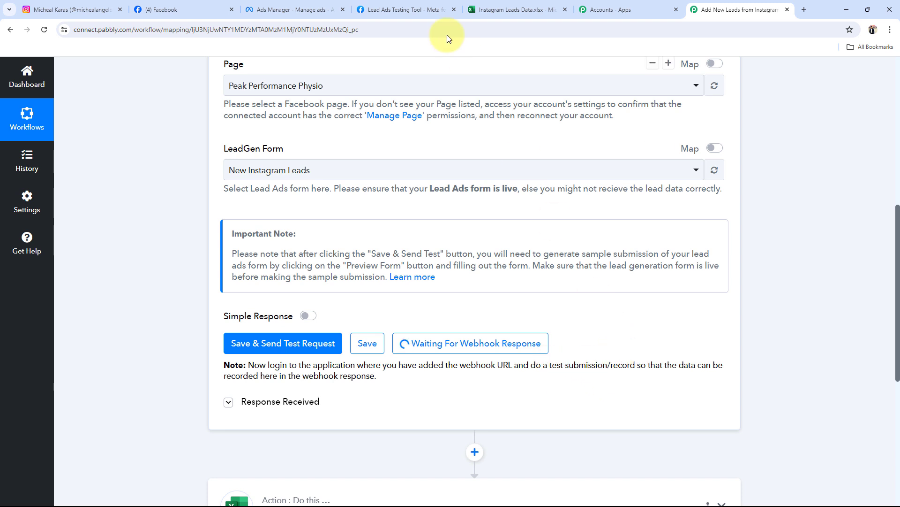
Step: Clear the old lead form in the Lead Ads Testing Tool and keep New Instagram Leads selected
{"action": "left_click", "coordinate": [405, 12]}
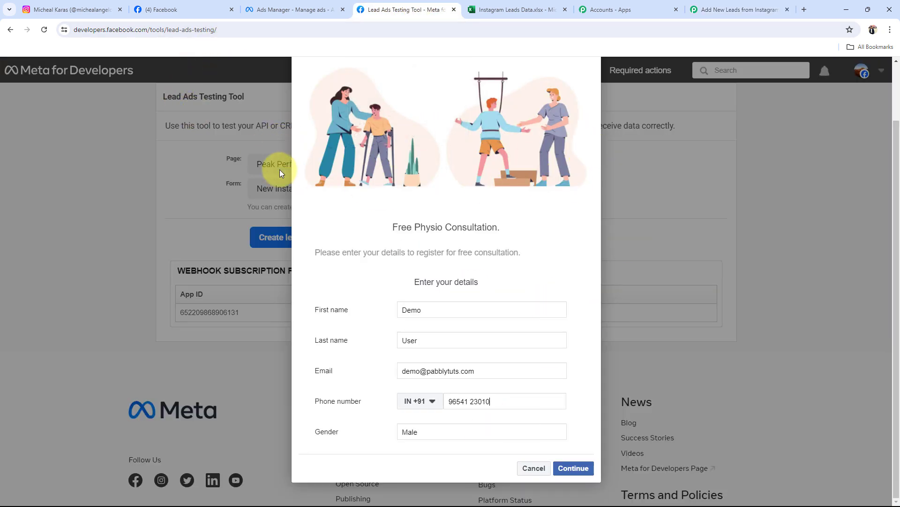
{"action": "left_click", "coordinate": [533, 469]}
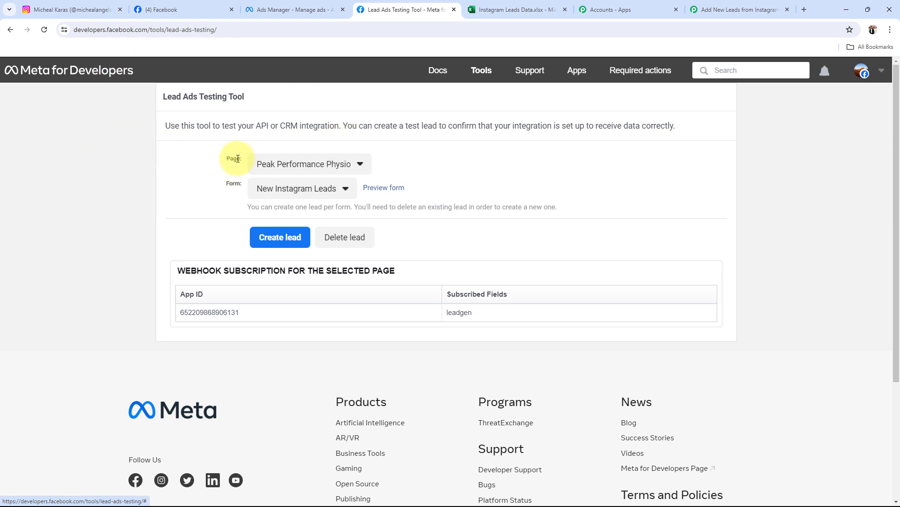
{"action": "left_click", "coordinate": [267, 190]}
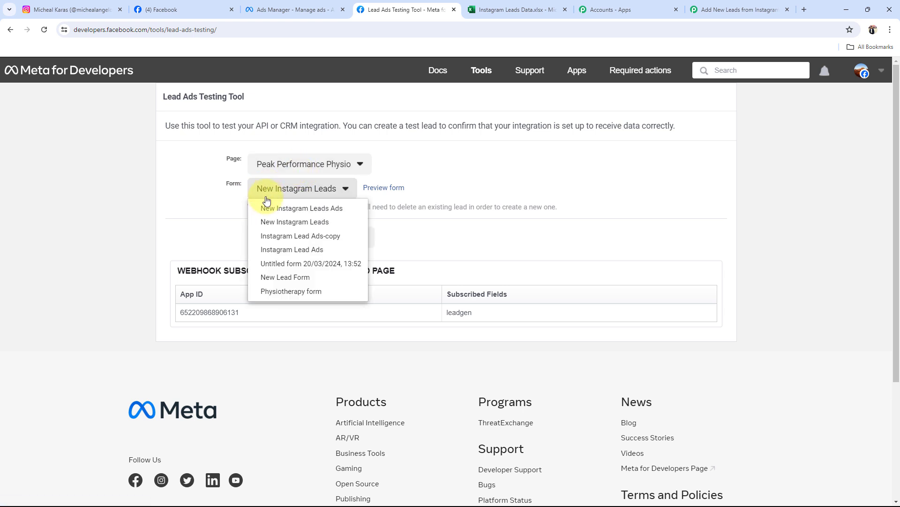
{"action": "left_click", "coordinate": [271, 221]}
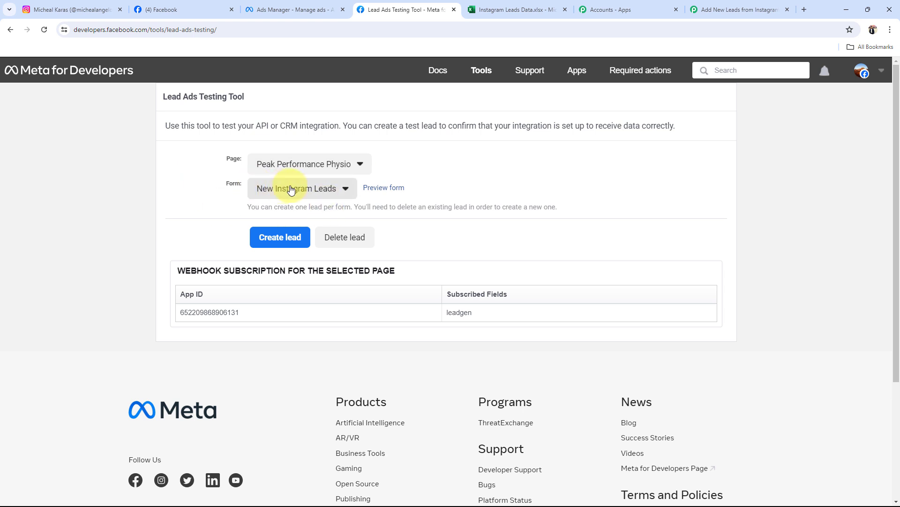
{"action": "left_click", "coordinate": [739, 9]}
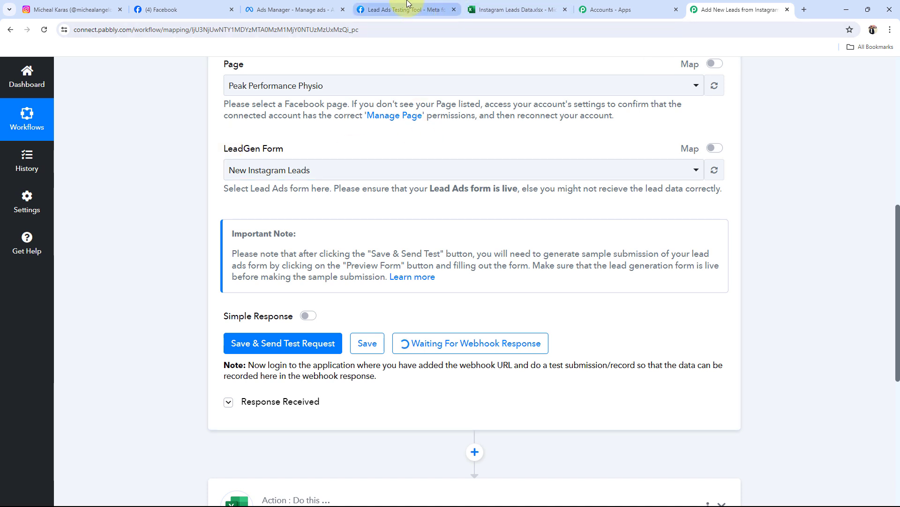
{"action": "left_click", "coordinate": [375, 9]}
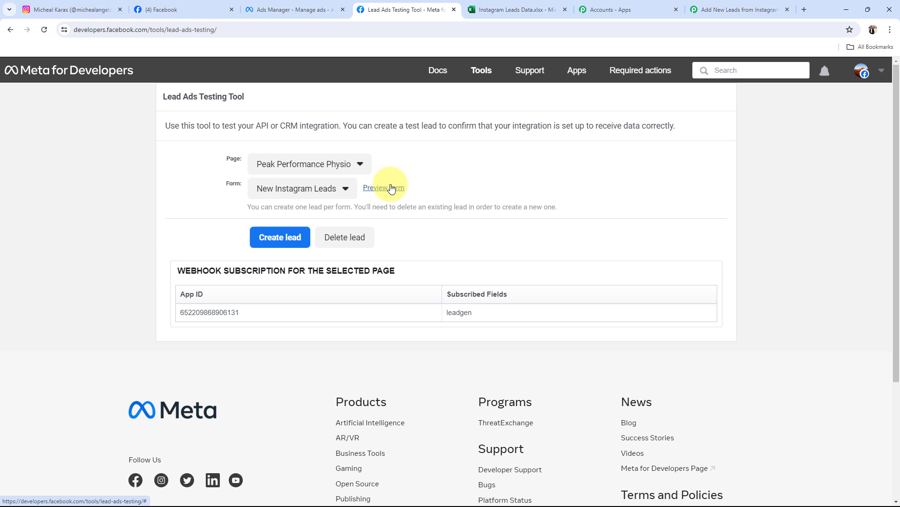
Step: Preview the New Instagram Leads form, continue past the prefilled details and submit the test lead
{"action": "left_click", "coordinate": [392, 188]}
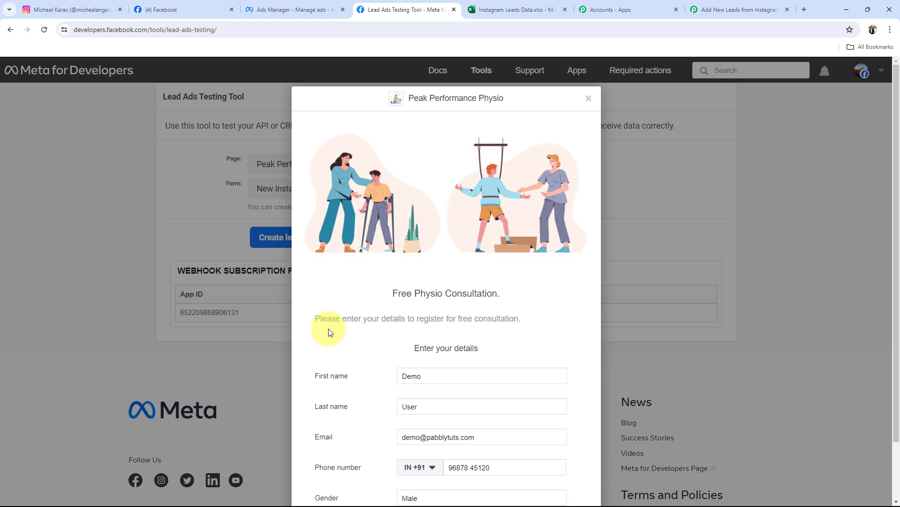
{"action": "scroll", "coordinate": [328, 328], "scroll_direction": "down", "scroll_amount": 2}
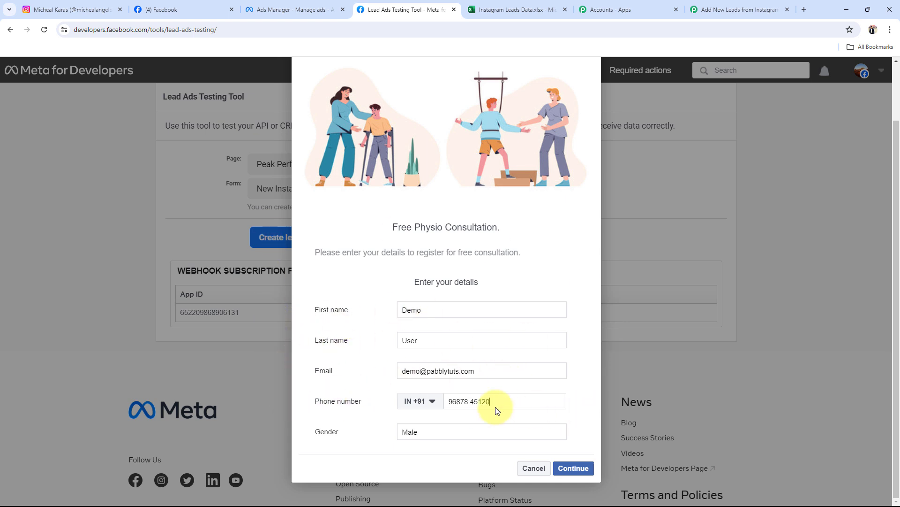
{"action": "left_click", "coordinate": [573, 468]}
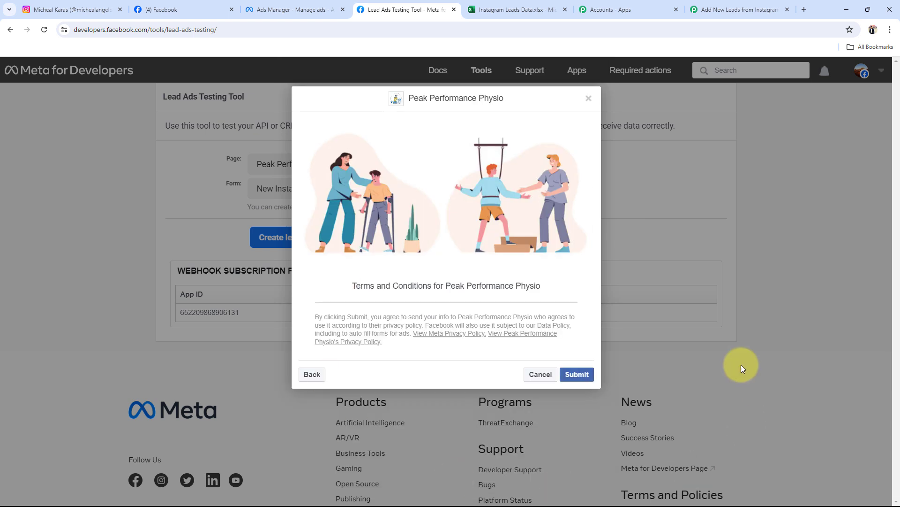
{"action": "left_click", "coordinate": [577, 374]}
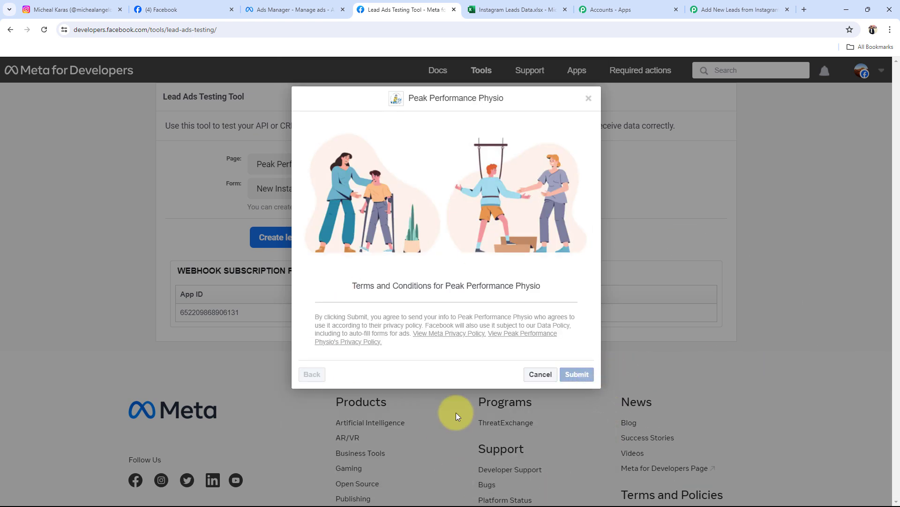
{"action": "left_click", "coordinate": [589, 99]}
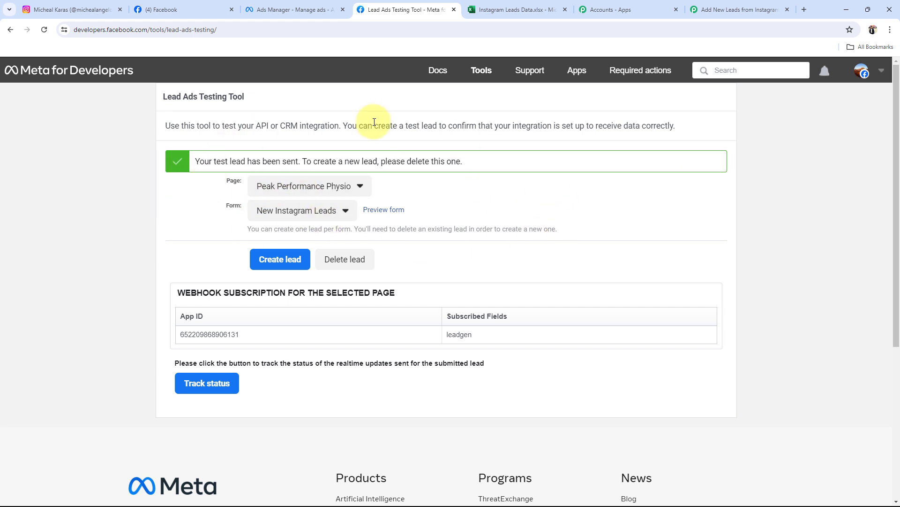
Step: Back in Pabbly, scroll through the trigger's Response Received from the test lead
{"action": "left_click", "coordinate": [741, 10]}
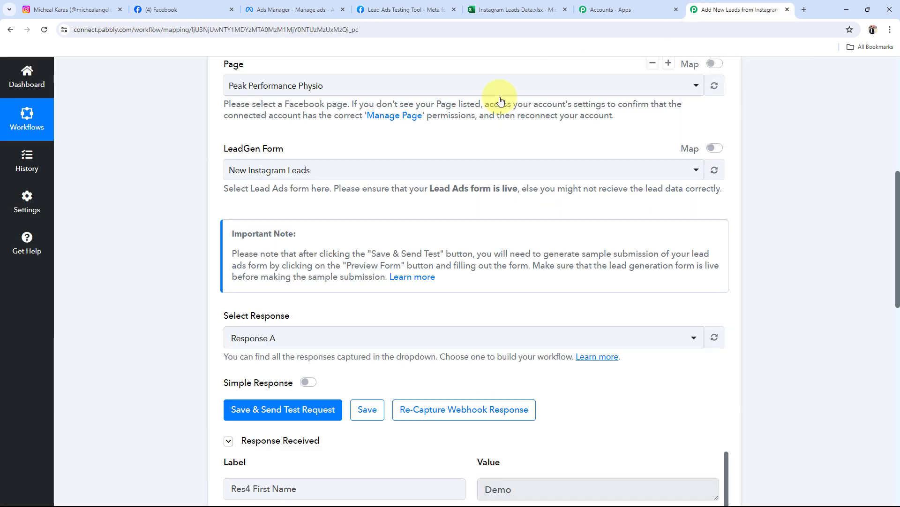
{"action": "scroll", "coordinate": [183, 283], "scroll_direction": "down", "scroll_amount": 1}
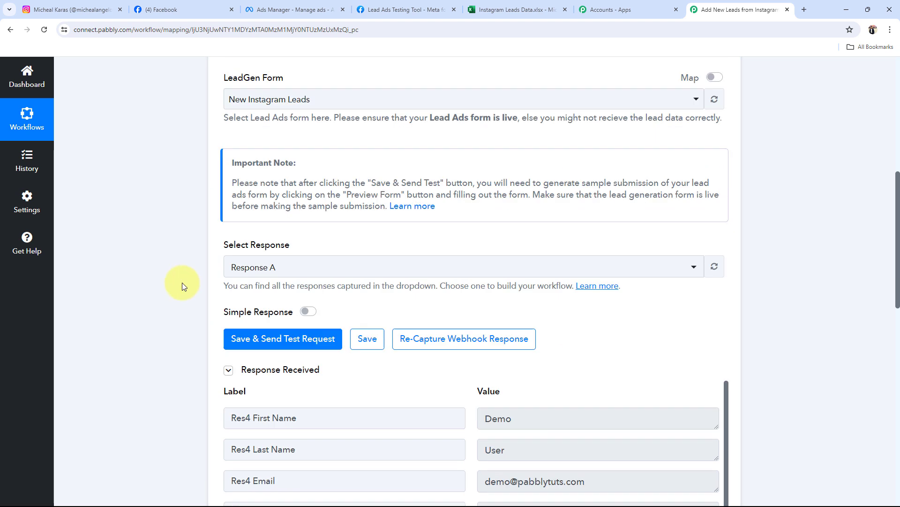
{"action": "scroll", "coordinate": [182, 282], "scroll_direction": "down", "scroll_amount": 1}
{"action": "scroll", "coordinate": [182, 283], "scroll_direction": "down", "scroll_amount": 2}
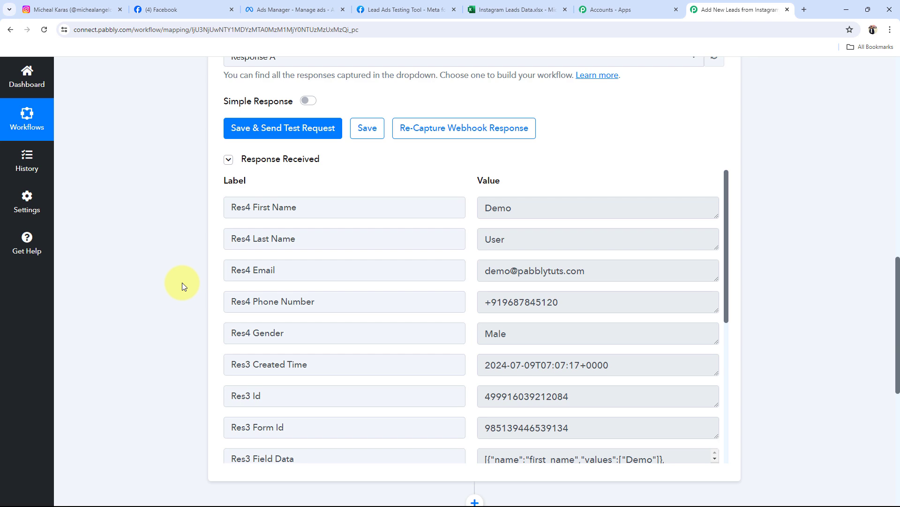
{"action": "scroll", "coordinate": [182, 283], "scroll_direction": "up", "scroll_amount": 6}
{"action": "scroll", "coordinate": [182, 282], "scroll_direction": "down", "scroll_amount": 4}
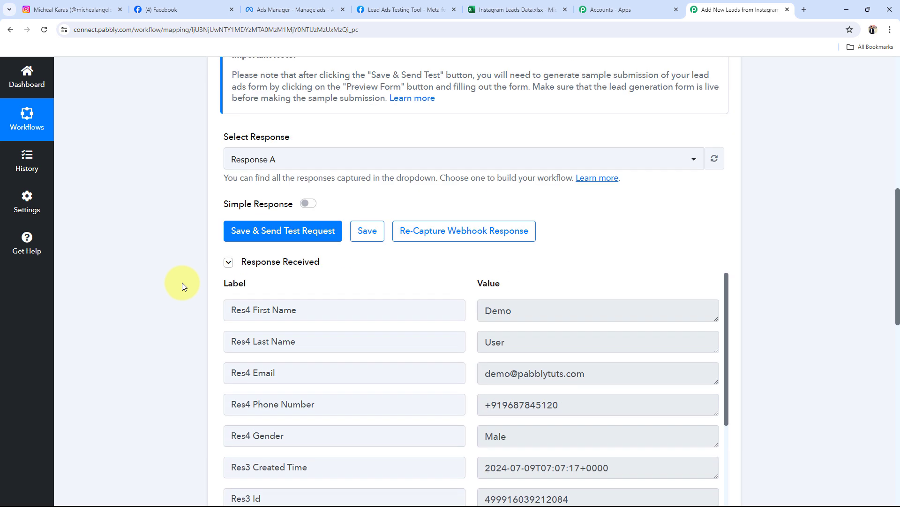
{"action": "scroll", "coordinate": [352, 325], "scroll_direction": "down", "scroll_amount": 1}
{"action": "scroll", "coordinate": [352, 324], "scroll_direction": "up", "scroll_amount": 1}
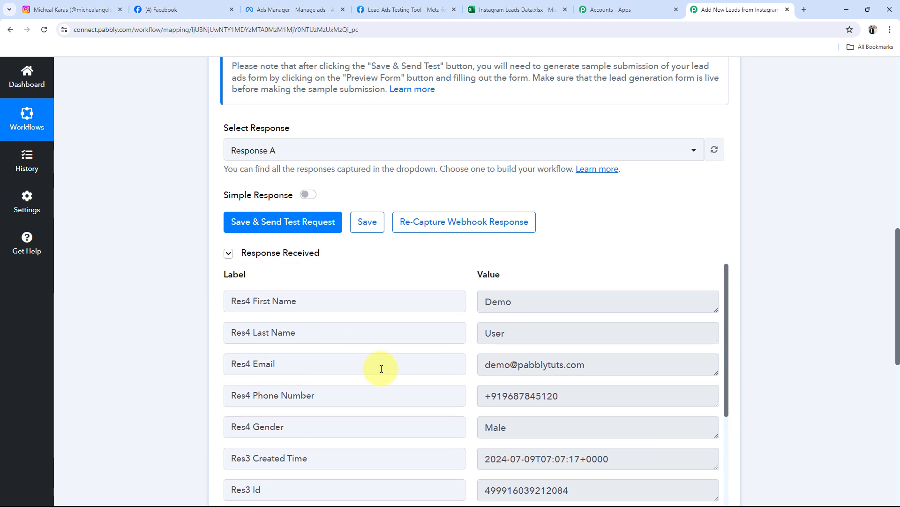
Step: Review the captured first name, last name, phone, email and gender values in Response A
{"action": "double_click", "coordinate": [547, 300]}
{"action": "double_click", "coordinate": [495, 333]}
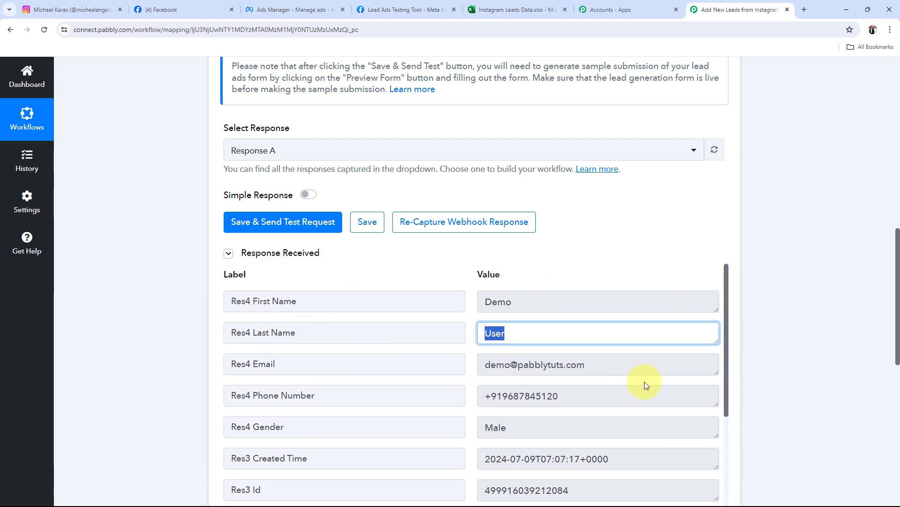
{"action": "double_click", "coordinate": [521, 395]}
{"action": "left_click", "coordinate": [524, 363]}
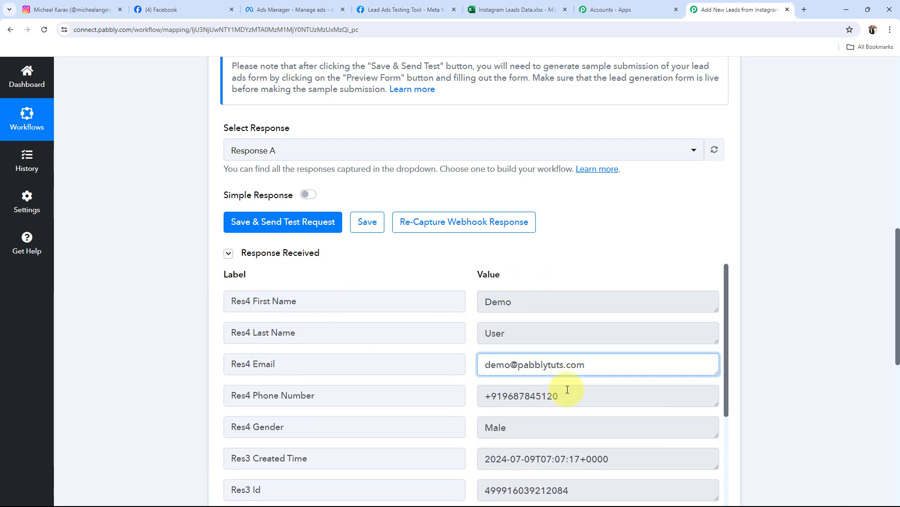
{"action": "scroll", "coordinate": [382, 415], "scroll_direction": "down", "scroll_amount": 1}
{"action": "double_click", "coordinate": [553, 389]}
{"action": "scroll", "coordinate": [478, 420], "scroll_direction": "down", "scroll_amount": 4}
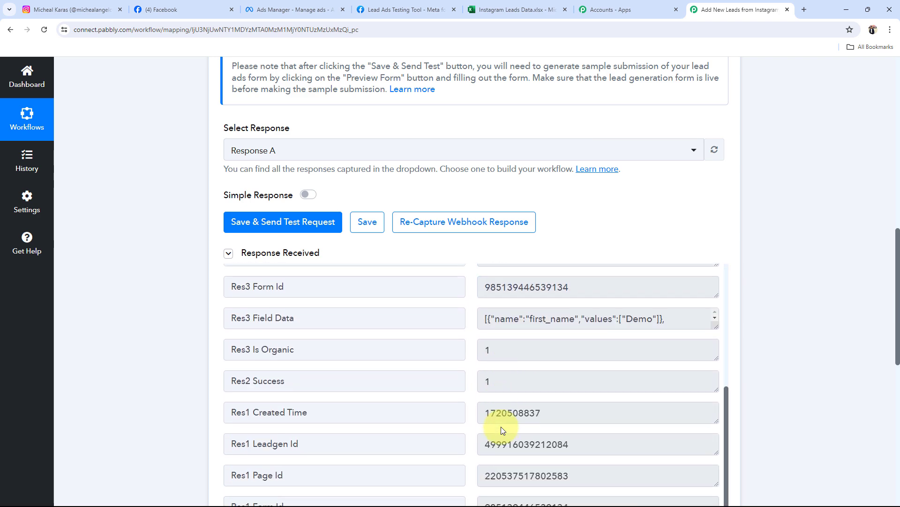
{"action": "scroll", "coordinate": [182, 402], "scroll_direction": "up", "scroll_amount": 10}
{"action": "scroll", "coordinate": [181, 401], "scroll_direction": "up", "scroll_amount": 5}
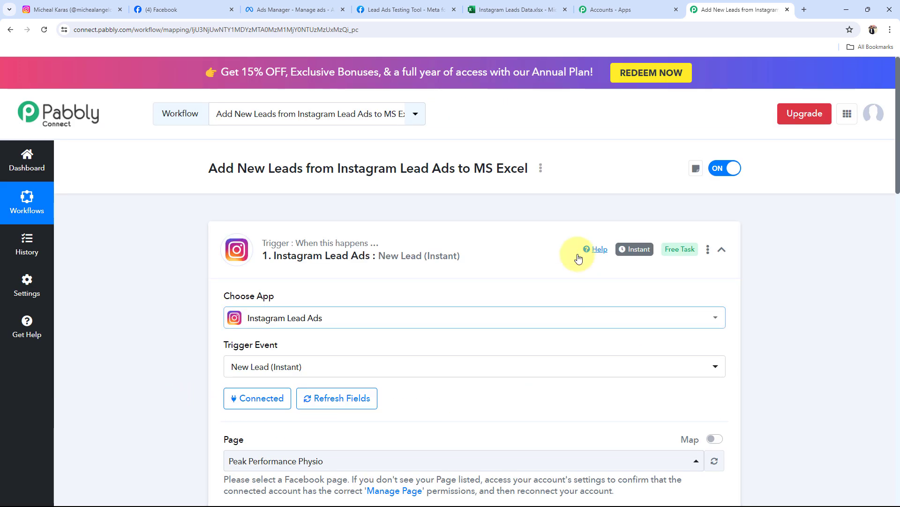
Step: Collapse the Instagram trigger and start connecting an account on the Excel Add Row To Worksheet action
{"action": "left_click", "coordinate": [721, 249]}
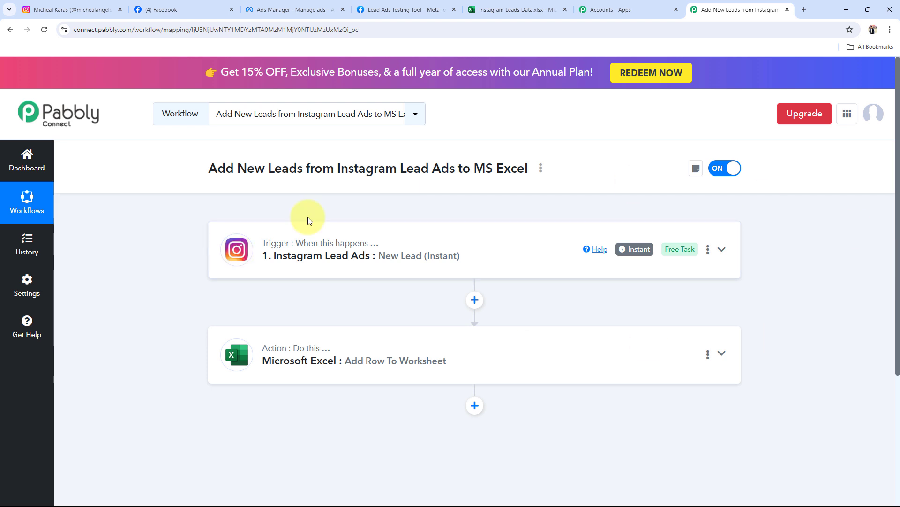
{"action": "left_click", "coordinate": [352, 366]}
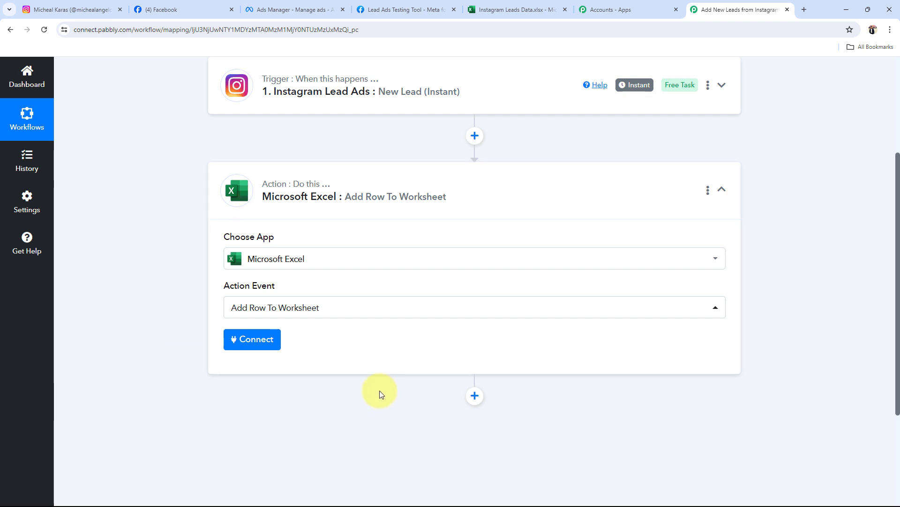
{"action": "left_click", "coordinate": [261, 345]}
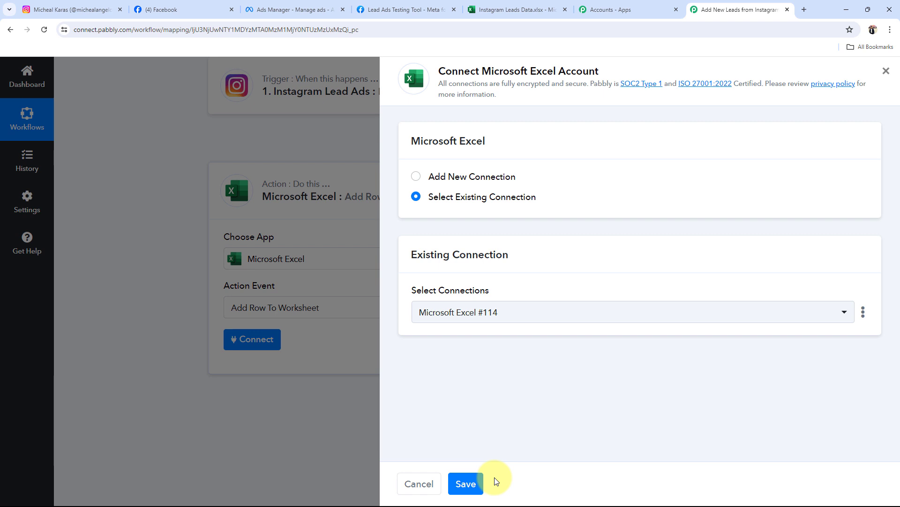
Step: Create new connection Microsoft Excel #115 by granting Pabbly access to the Microsoft account
{"action": "left_click", "coordinate": [415, 176]}
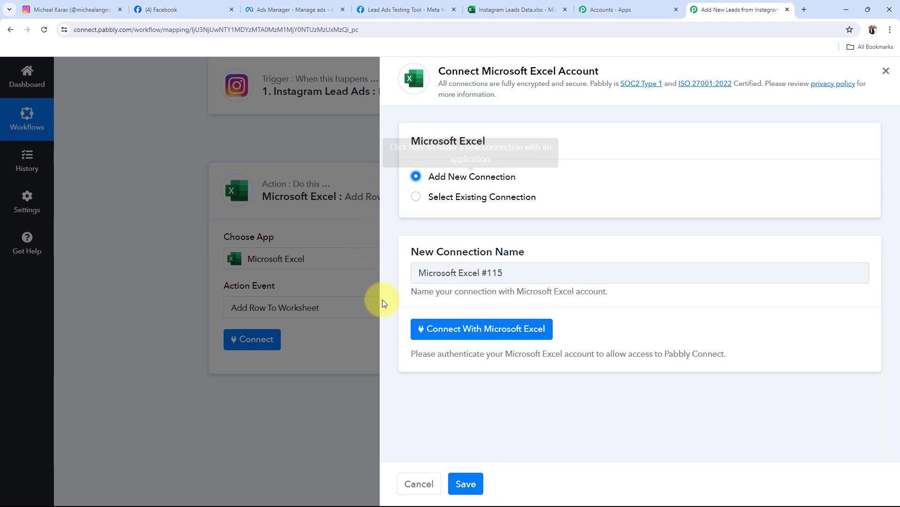
{"action": "left_click", "coordinate": [443, 330]}
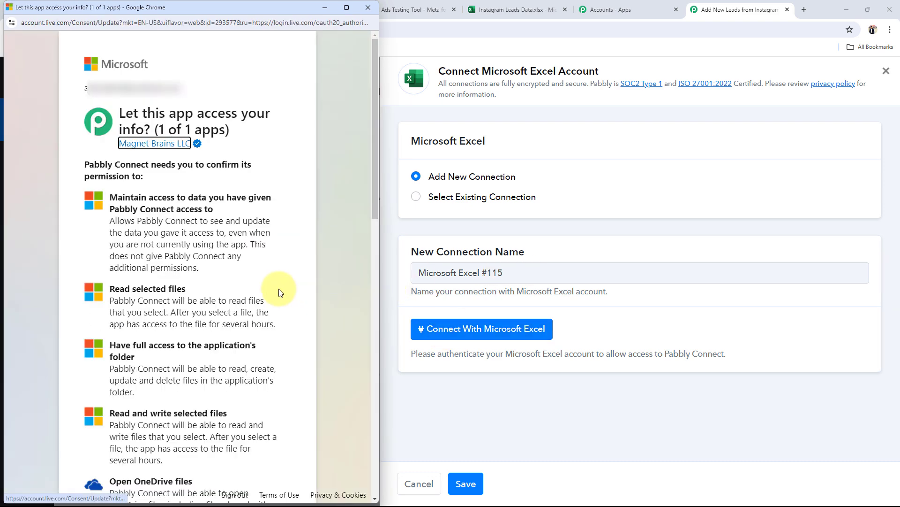
{"action": "scroll", "coordinate": [279, 292], "scroll_direction": "down", "scroll_amount": 5}
{"action": "scroll", "coordinate": [261, 287], "scroll_direction": "down", "scroll_amount": 5}
{"action": "left_click", "coordinate": [259, 475]}
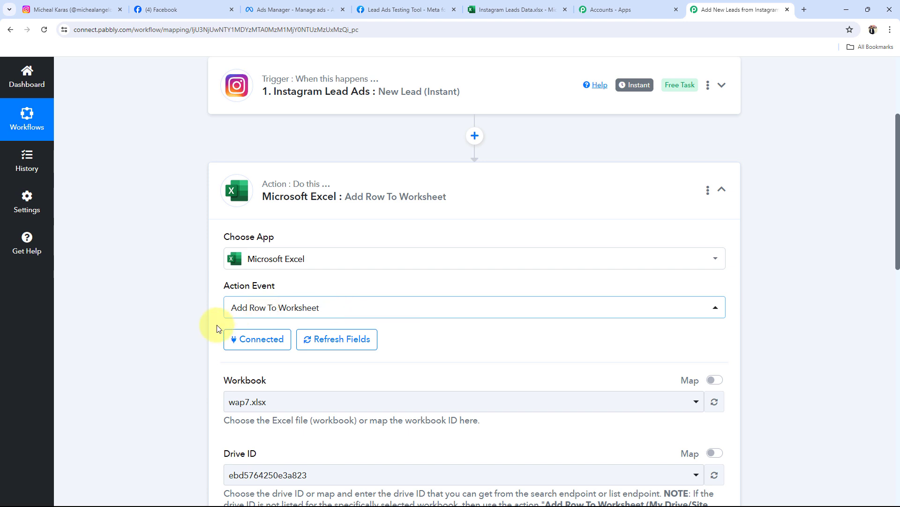
{"action": "scroll", "coordinate": [217, 329], "scroll_direction": "down", "scroll_amount": 3}
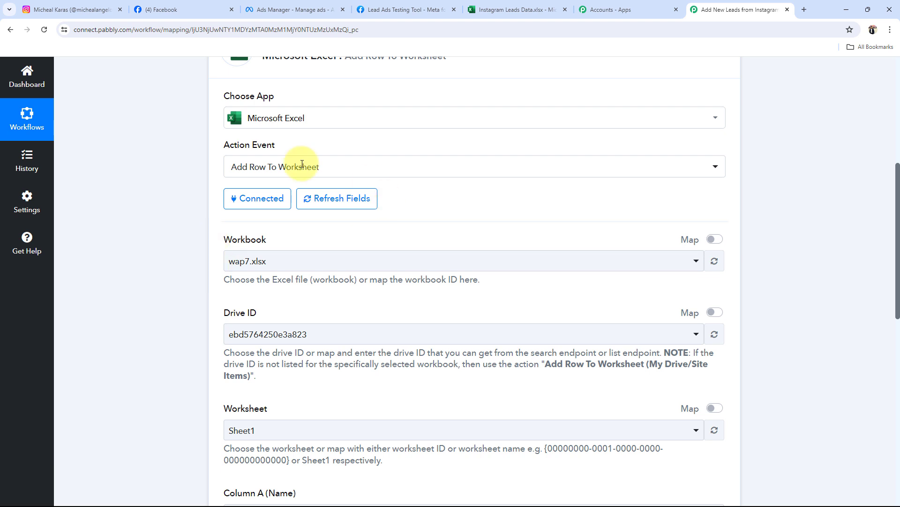
Step: Search 'insta' in the Workbook list and pick Instagram Leads Data.xlsx instead of wap7.xlsx
{"action": "left_click", "coordinate": [512, 8]}
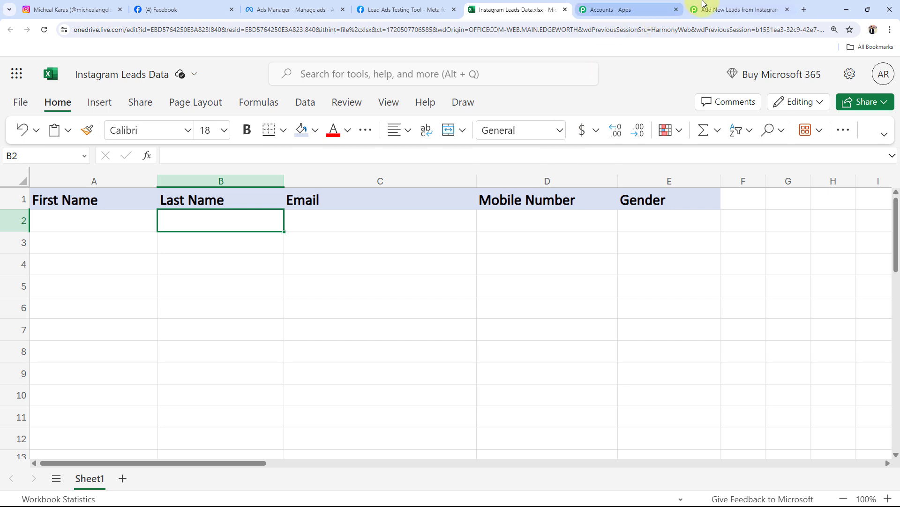
{"action": "left_click", "coordinate": [717, 5]}
{"action": "left_click", "coordinate": [257, 259]}
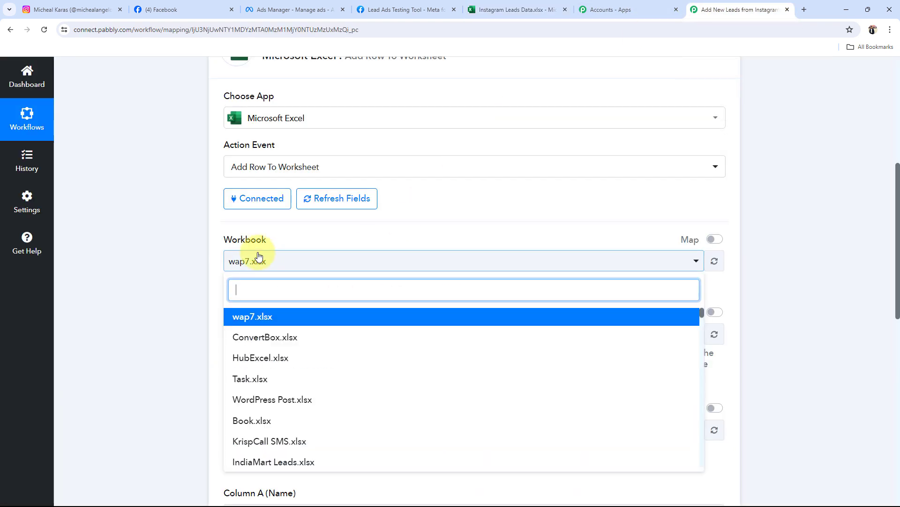
{"action": "type", "text": "in"}
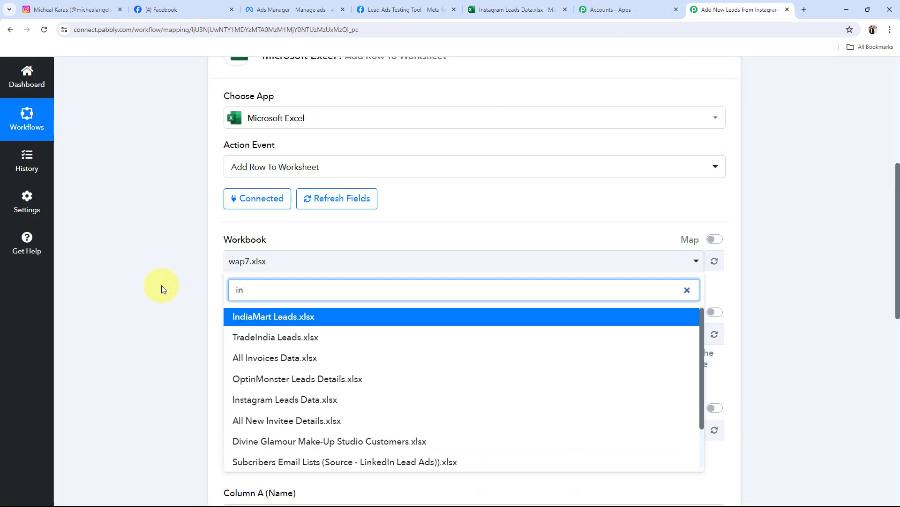
{"action": "type", "text": "sta"}
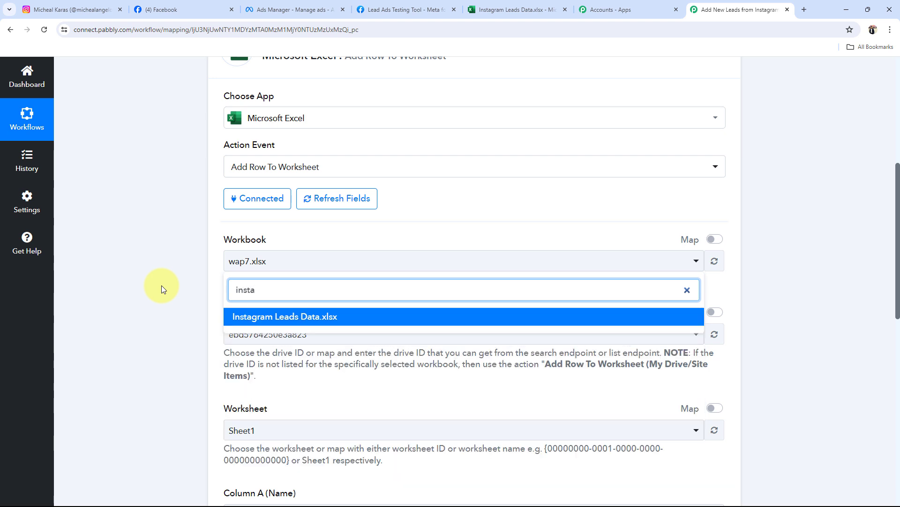
{"action": "left_click", "coordinate": [239, 320]}
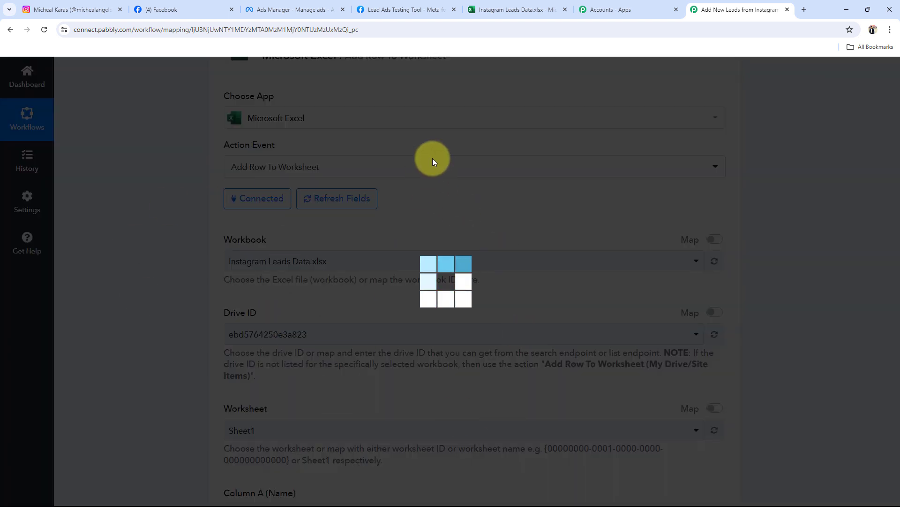
Step: Check the header cells of the Instagram Leads Data sheet and widen column E (Gender)
{"action": "left_click", "coordinate": [504, 8]}
{"action": "left_click", "coordinate": [108, 246]}
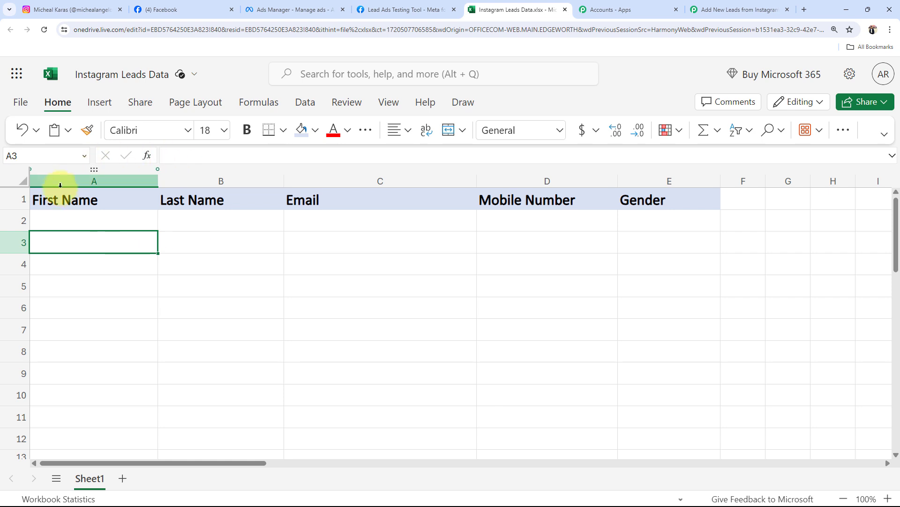
{"action": "left_click", "coordinate": [197, 223]}
{"action": "left_click", "coordinate": [356, 225]}
{"action": "left_click", "coordinate": [499, 221]}
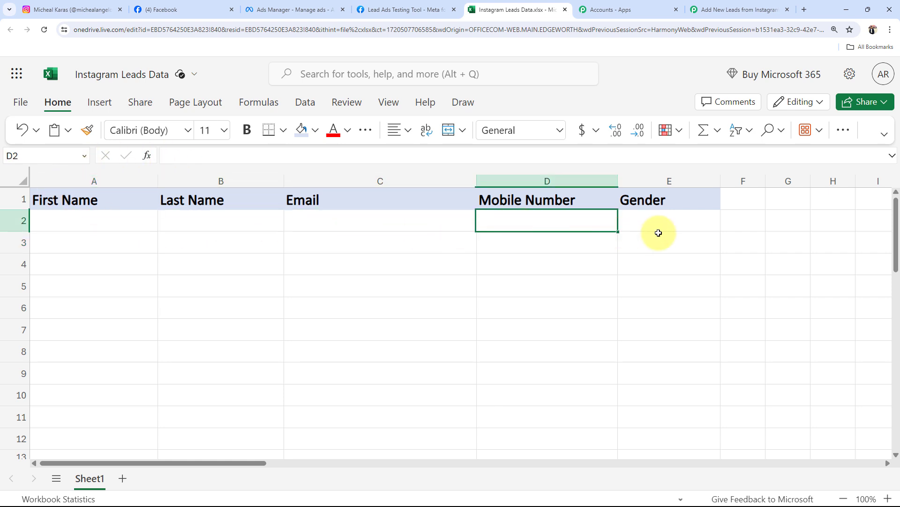
{"action": "left_click", "coordinate": [657, 242]}
{"action": "left_click_drag", "start_coordinate": [721, 181], "coordinate": [756, 181]}
{"action": "left_click", "coordinate": [487, 257]}
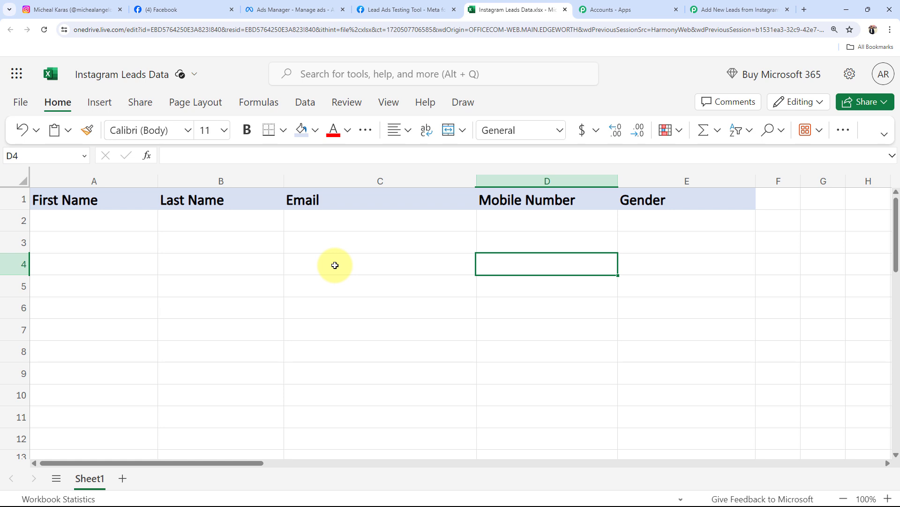
{"action": "left_click", "coordinate": [709, 8]}
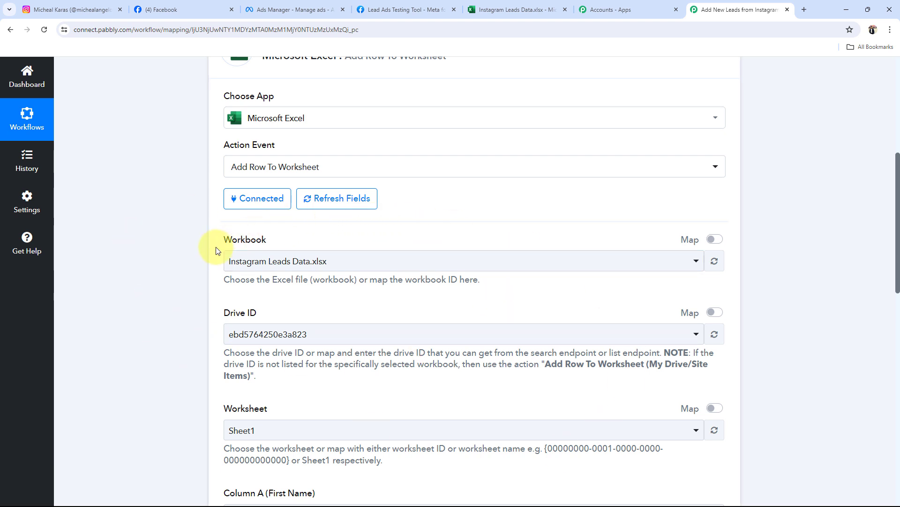
Step: Confirm the workbook choice and select Sheet1 as the Excel action's worksheet
{"action": "left_click", "coordinate": [259, 261]}
{"action": "left_click", "coordinate": [142, 311]}
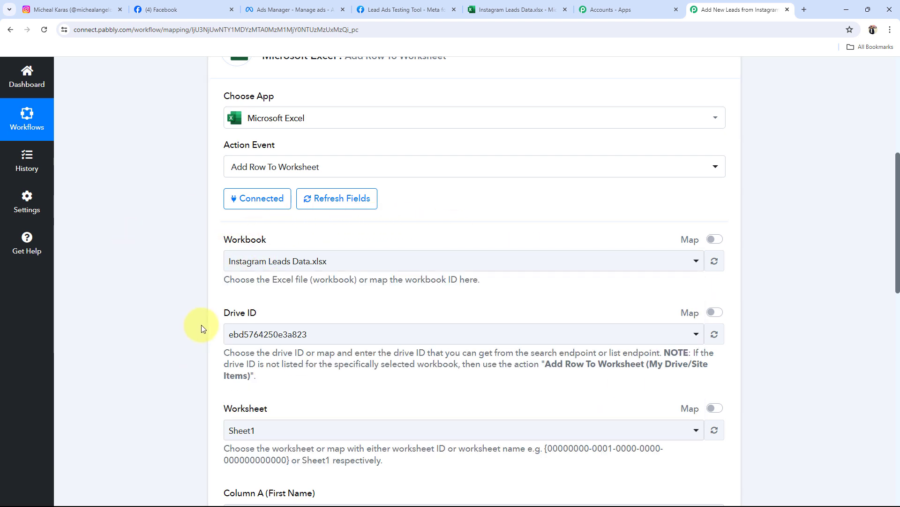
{"action": "scroll", "coordinate": [201, 328], "scroll_direction": "down", "scroll_amount": 2}
{"action": "left_click", "coordinate": [232, 337]}
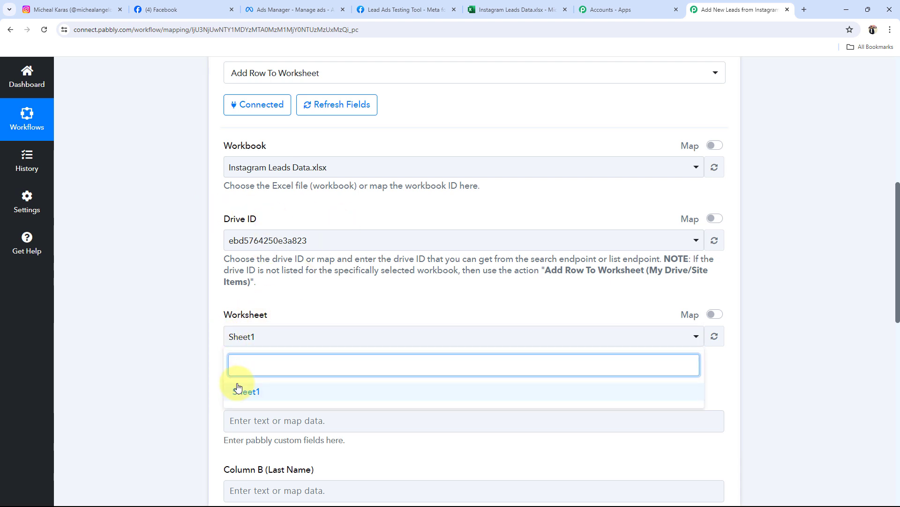
{"action": "left_click", "coordinate": [238, 390]}
Step: Review the unmapped Column A (First Name) through Column E (Gender) fields
{"action": "left_click", "coordinate": [513, 9]}
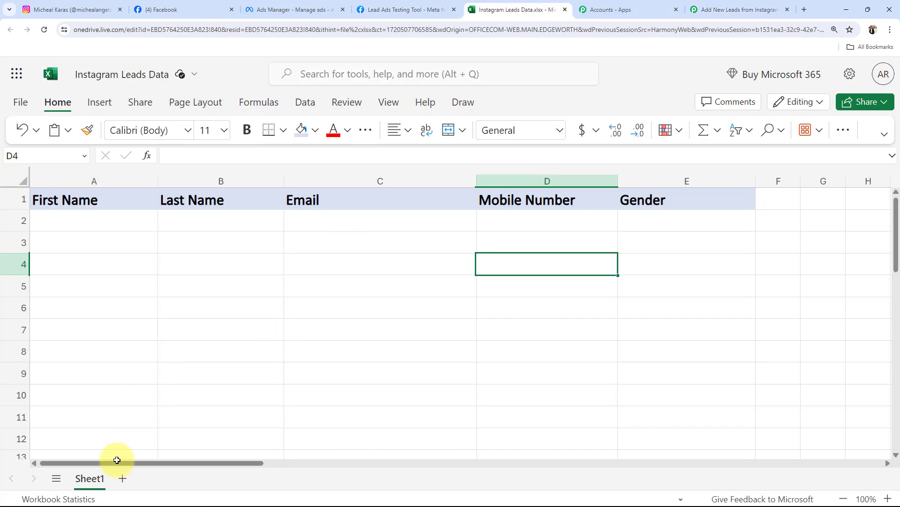
{"action": "left_click", "coordinate": [739, 9]}
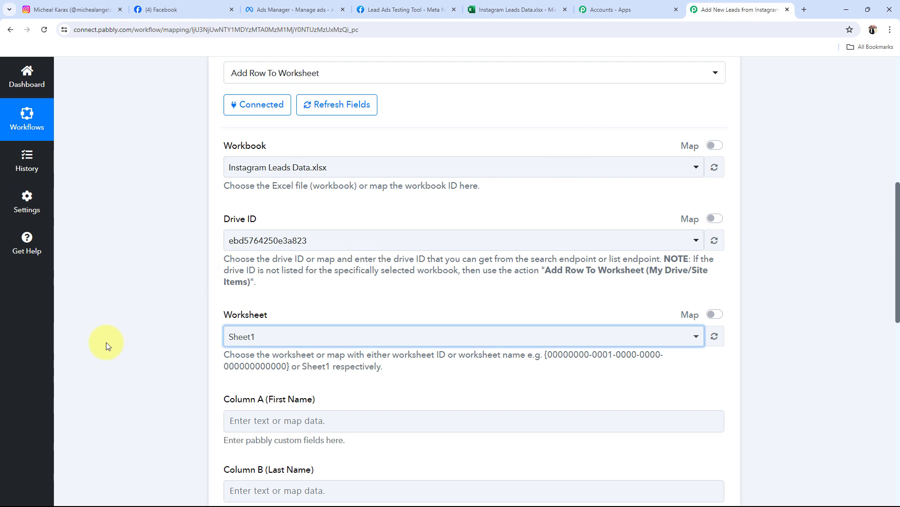
{"action": "scroll", "coordinate": [106, 342], "scroll_direction": "down", "scroll_amount": 3}
{"action": "scroll", "coordinate": [159, 341], "scroll_direction": "down", "scroll_amount": 3}
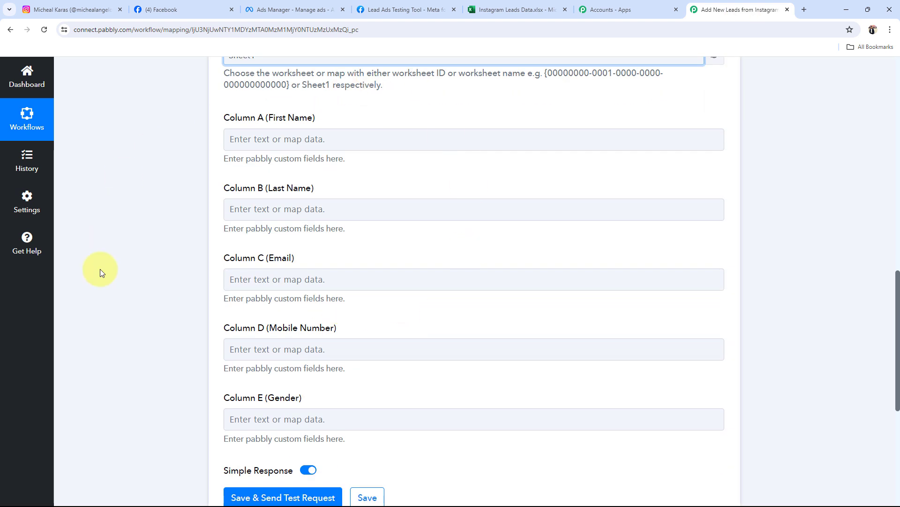
{"action": "left_click", "coordinate": [234, 278]}
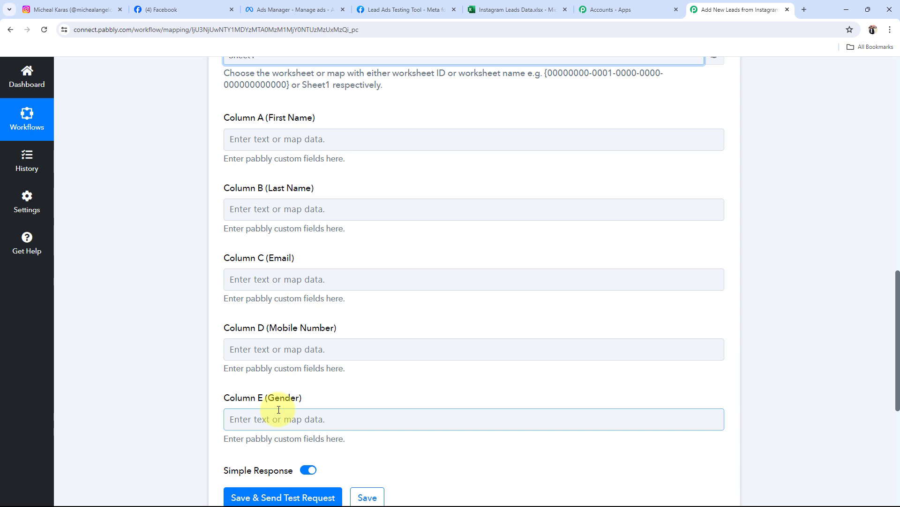
{"action": "scroll", "coordinate": [279, 409], "scroll_direction": "up", "scroll_amount": 3}
{"action": "scroll", "coordinate": [244, 408], "scroll_direction": "up", "scroll_amount": 10}
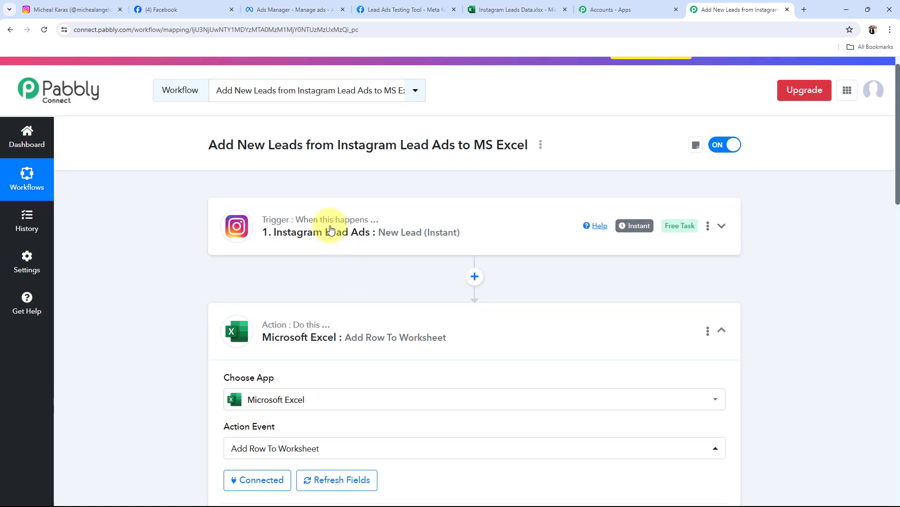
Step: Expand the Instagram trigger and inspect the captured Field Data and phone number values
{"action": "left_click", "coordinate": [423, 242]}
{"action": "scroll", "coordinate": [305, 367], "scroll_direction": "down", "scroll_amount": 8}
{"action": "scroll", "coordinate": [708, 387], "scroll_direction": "down", "scroll_amount": 3}
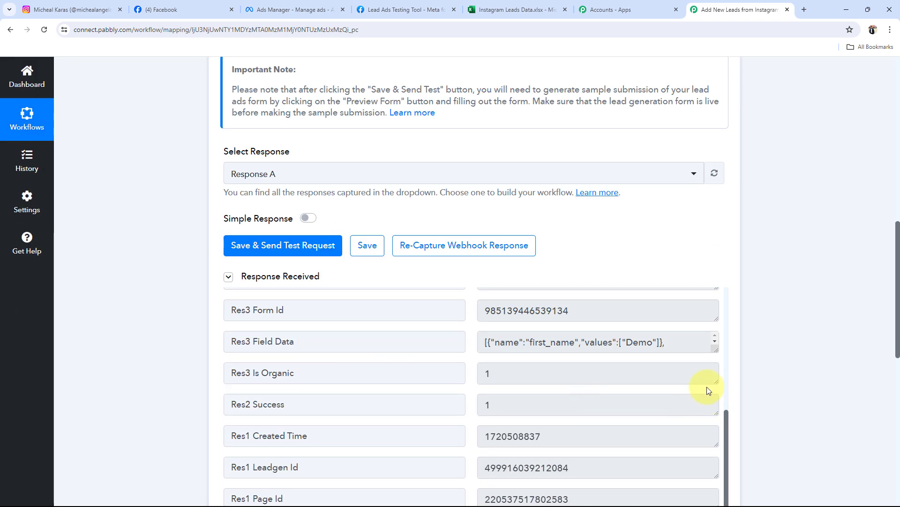
{"action": "left_click", "coordinate": [591, 351]}
{"action": "scroll", "coordinate": [615, 367], "scroll_direction": "up", "scroll_amount": 4}
{"action": "left_click", "coordinate": [615, 368]}
{"action": "scroll", "coordinate": [186, 375], "scroll_direction": "down", "scroll_amount": 3}
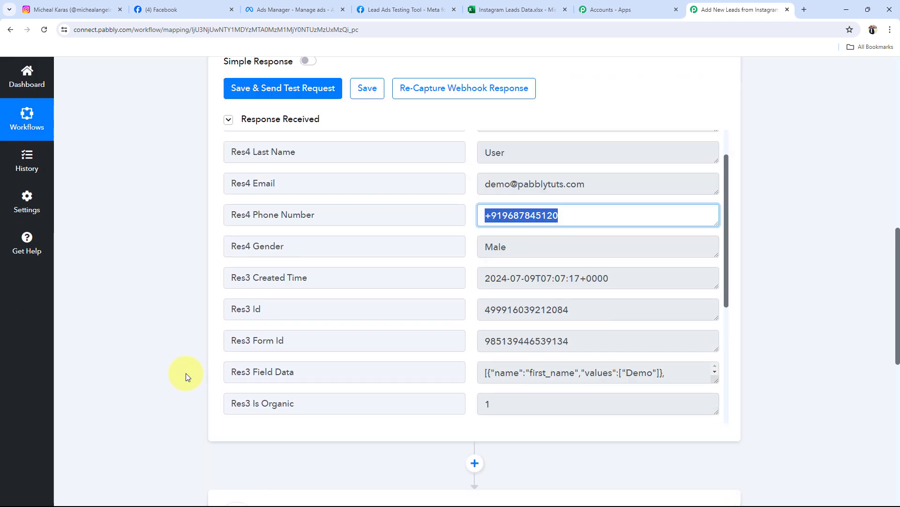
{"action": "scroll", "coordinate": [186, 373], "scroll_direction": "down", "scroll_amount": 5}
Step: In the Excel action, bring up the trigger's lead data for mapping into Column A (First Name)
{"action": "left_click", "coordinate": [346, 324]}
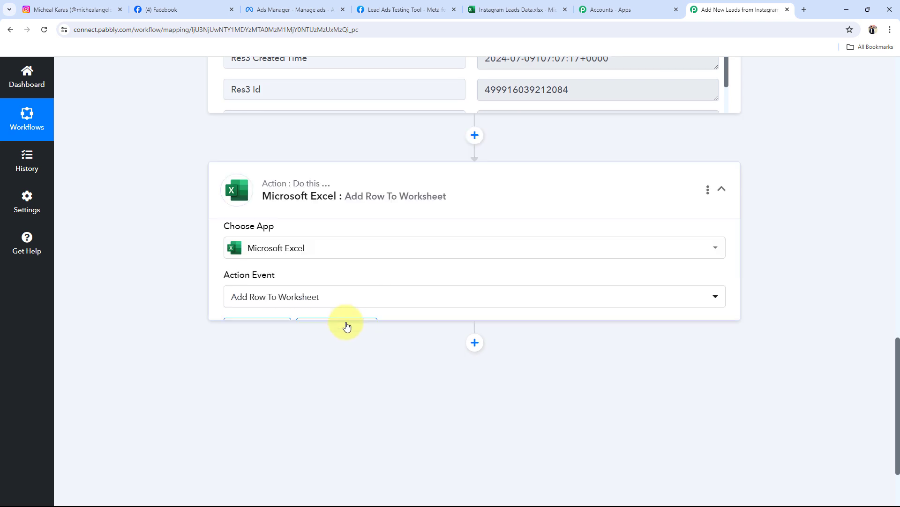
{"action": "scroll", "coordinate": [272, 344], "scroll_direction": "down", "scroll_amount": 10}
{"action": "scroll", "coordinate": [178, 374], "scroll_direction": "up", "scroll_amount": 10}
{"action": "scroll", "coordinate": [175, 377], "scroll_direction": "up", "scroll_amount": 2}
{"action": "scroll", "coordinate": [175, 377], "scroll_direction": "down", "scroll_amount": 5}
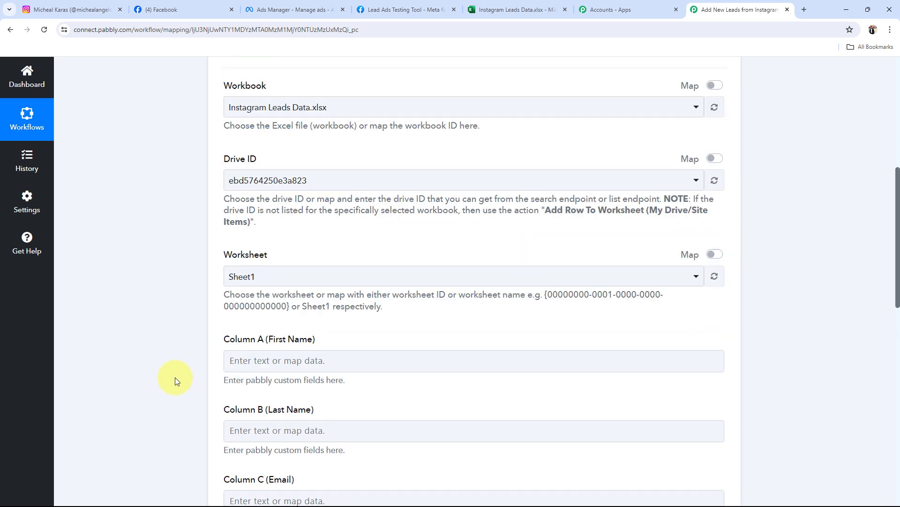
{"action": "scroll", "coordinate": [176, 377], "scroll_direction": "down", "scroll_amount": 2}
{"action": "left_click", "coordinate": [261, 279]}
{"action": "scroll", "coordinate": [171, 333], "scroll_direction": "down", "scroll_amount": 1}
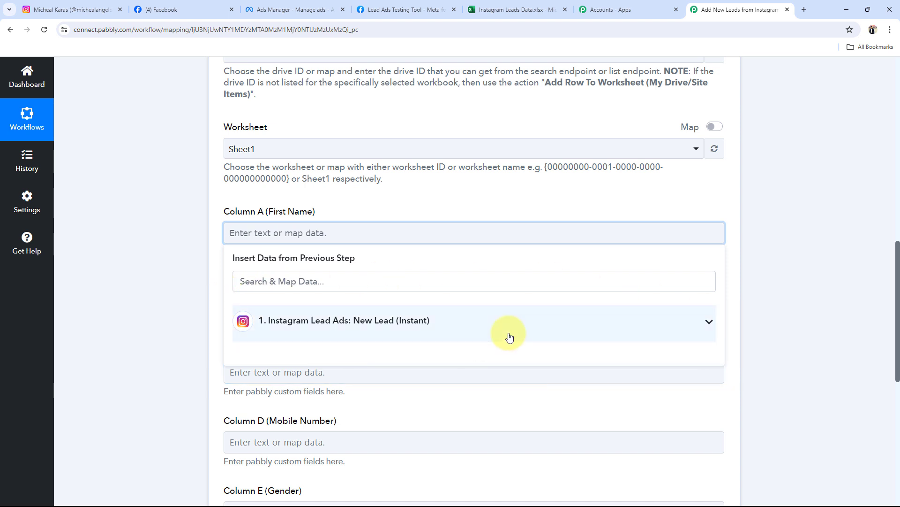
Step: Map Res4 First Name into Column A and Res4 Last Name into Column B
{"action": "left_click", "coordinate": [709, 324]}
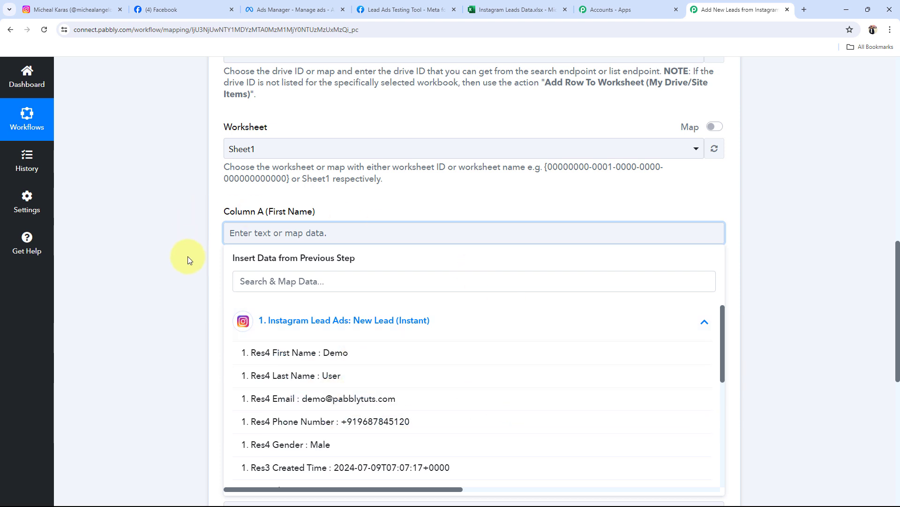
{"action": "left_click", "coordinate": [322, 361]}
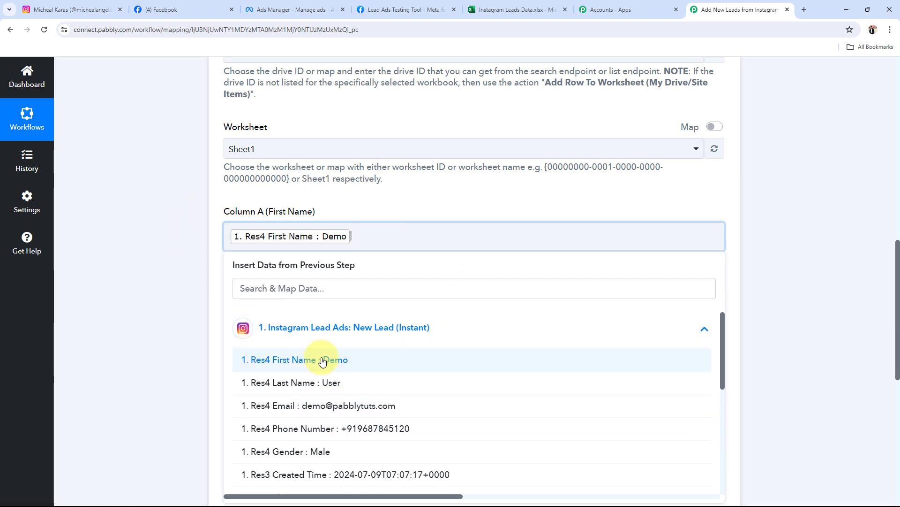
{"action": "left_click", "coordinate": [171, 241]}
{"action": "scroll", "coordinate": [158, 245], "scroll_direction": "down", "scroll_amount": 1}
{"action": "scroll", "coordinate": [158, 245], "scroll_direction": "down", "scroll_amount": 3}
{"action": "left_click", "coordinate": [262, 169]}
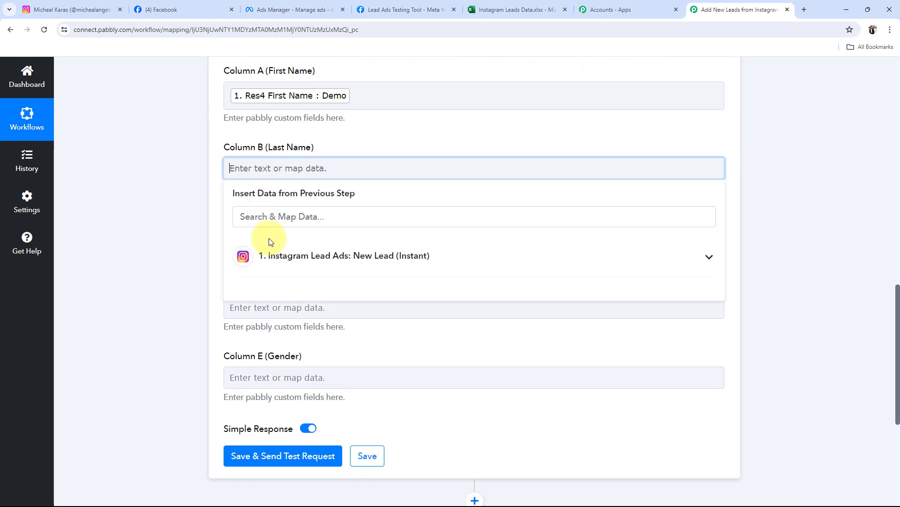
{"action": "left_click", "coordinate": [276, 255]}
{"action": "left_click", "coordinate": [291, 310]}
Step: Map the lead's Res4 Email into Column C
{"action": "left_click", "coordinate": [221, 218]}
{"action": "left_click", "coordinate": [238, 244]}
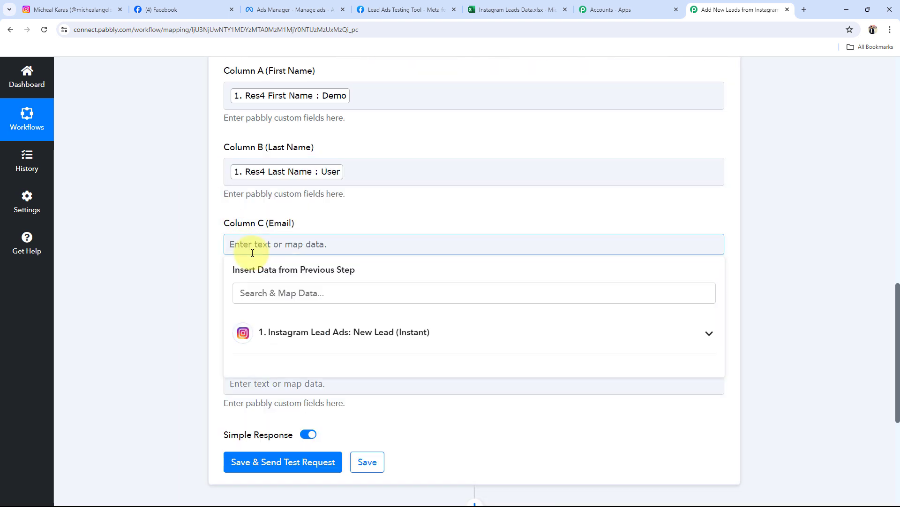
{"action": "left_click", "coordinate": [291, 331]}
{"action": "left_click", "coordinate": [312, 409]}
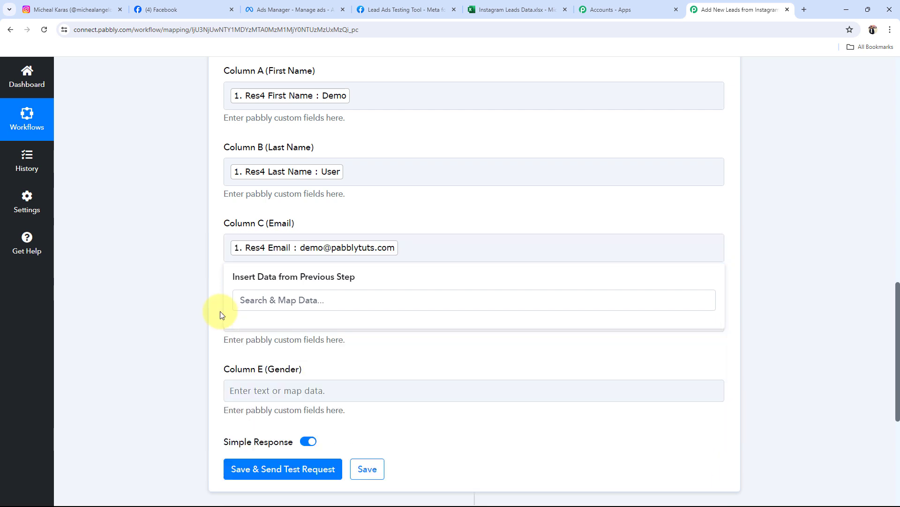
Step: Map Res4 Phone Number into Column D and Res4 Gender into Column E
{"action": "scroll", "coordinate": [202, 225], "scroll_direction": "down", "scroll_amount": 4}
{"action": "left_click", "coordinate": [255, 136]}
{"action": "left_click", "coordinate": [300, 231]}
{"action": "left_click", "coordinate": [263, 326]}
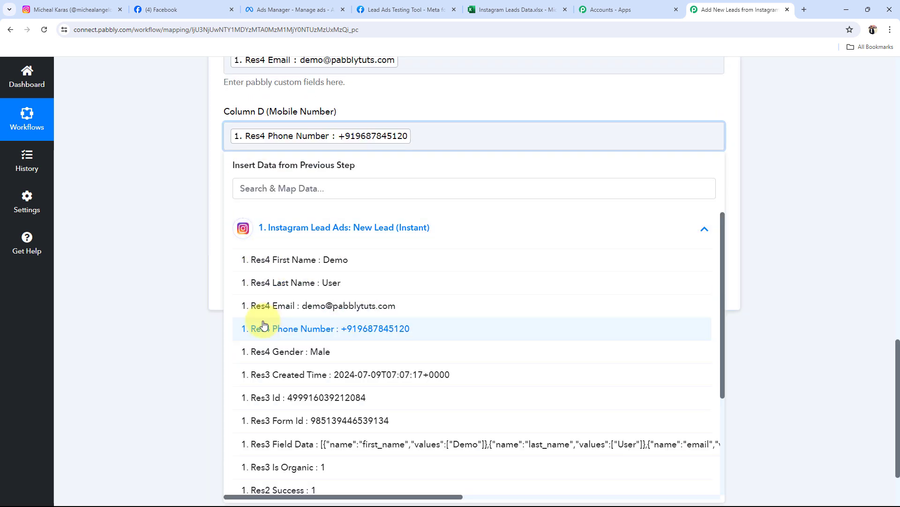
{"action": "left_click", "coordinate": [194, 294]}
{"action": "left_click", "coordinate": [308, 211]}
{"action": "left_click", "coordinate": [367, 297]}
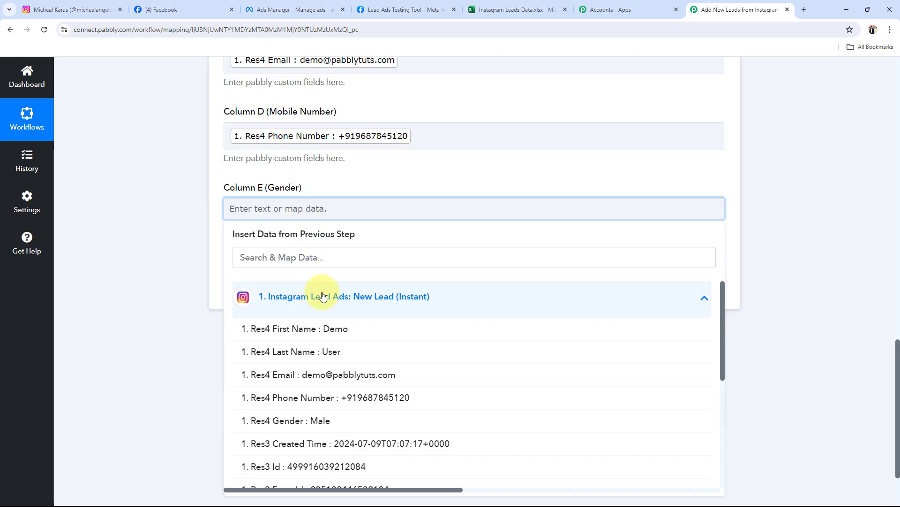
{"action": "left_click", "coordinate": [300, 427]}
{"action": "left_click", "coordinate": [175, 223]}
{"action": "scroll", "coordinate": [176, 224], "scroll_direction": "up", "scroll_amount": 5}
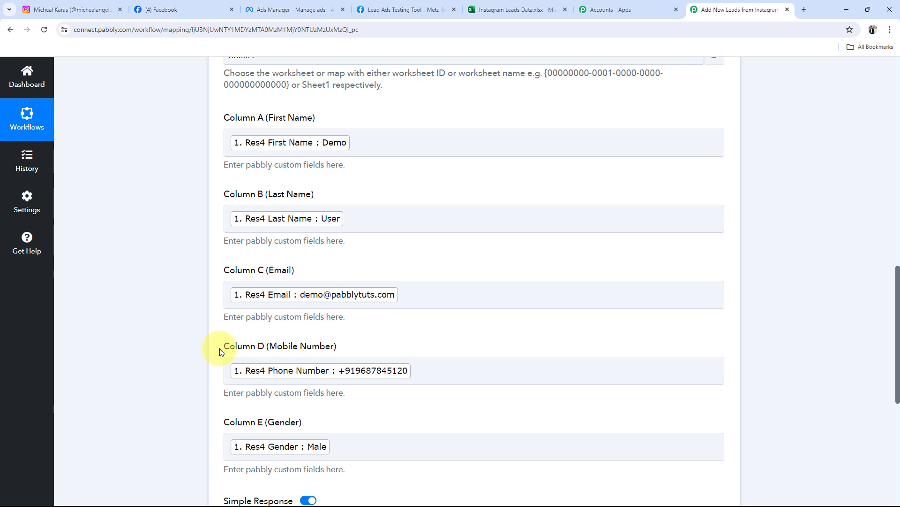
Step: Look over the Instagram Leads Data spreadsheet's cells before returning to the workflow
{"action": "left_click", "coordinate": [511, 9]}
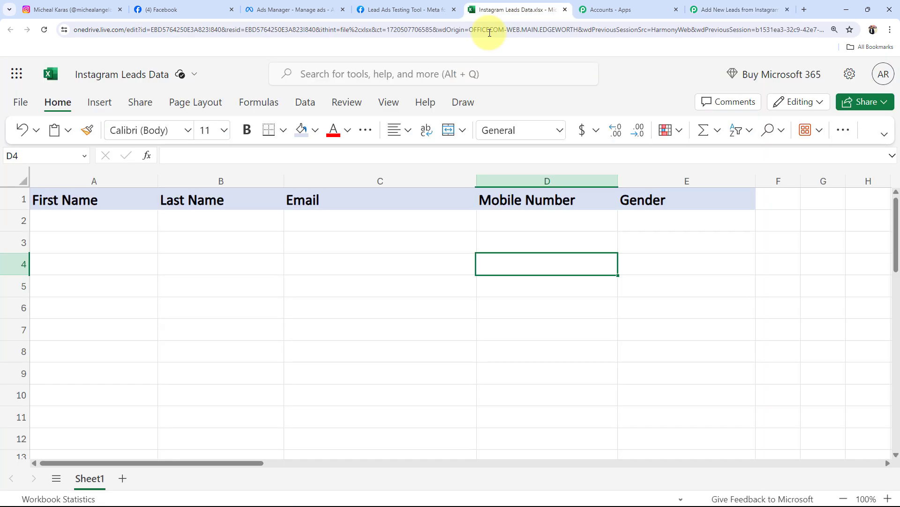
{"action": "left_click", "coordinate": [56, 219]}
{"action": "left_click", "coordinate": [212, 235]}
{"action": "left_click", "coordinate": [362, 240]}
{"action": "left_click", "coordinate": [650, 241]}
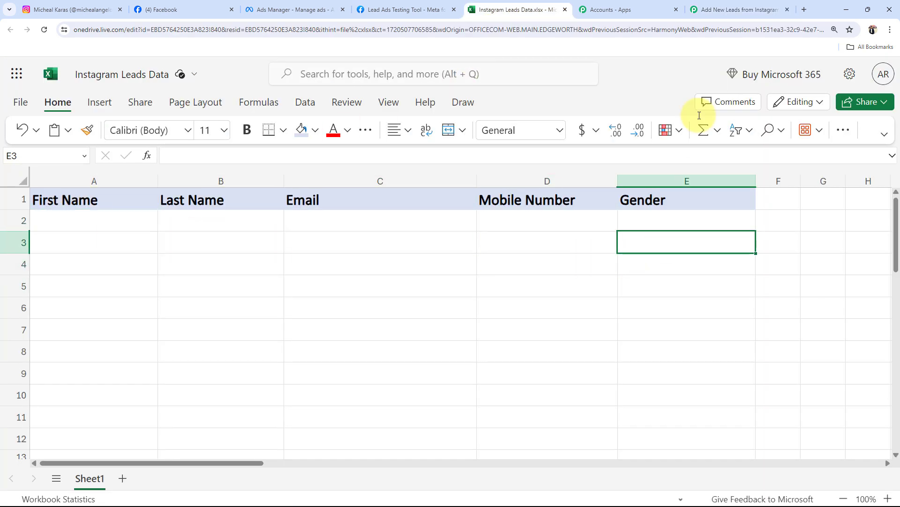
{"action": "left_click", "coordinate": [699, 10]}
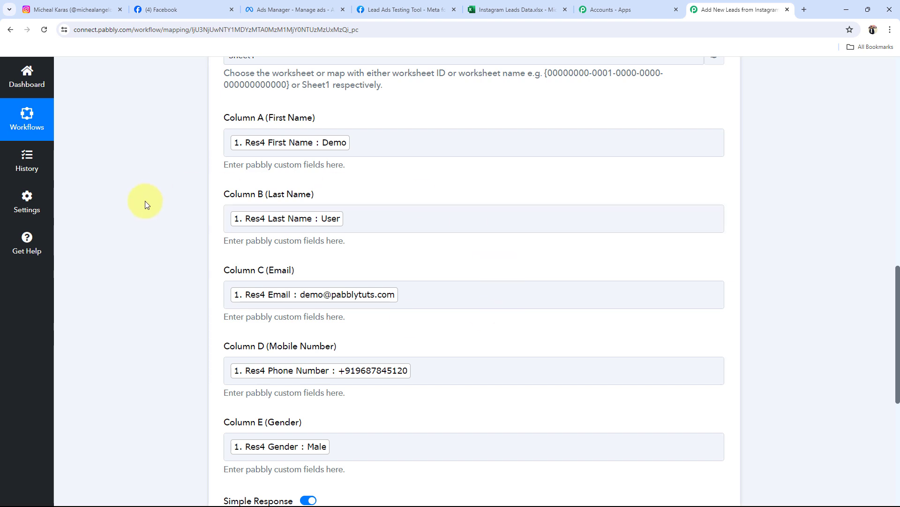
Step: Save the Excel step, send a test request, and review the received response
{"action": "scroll", "coordinate": [241, 305], "scroll_direction": "down", "scroll_amount": 3}
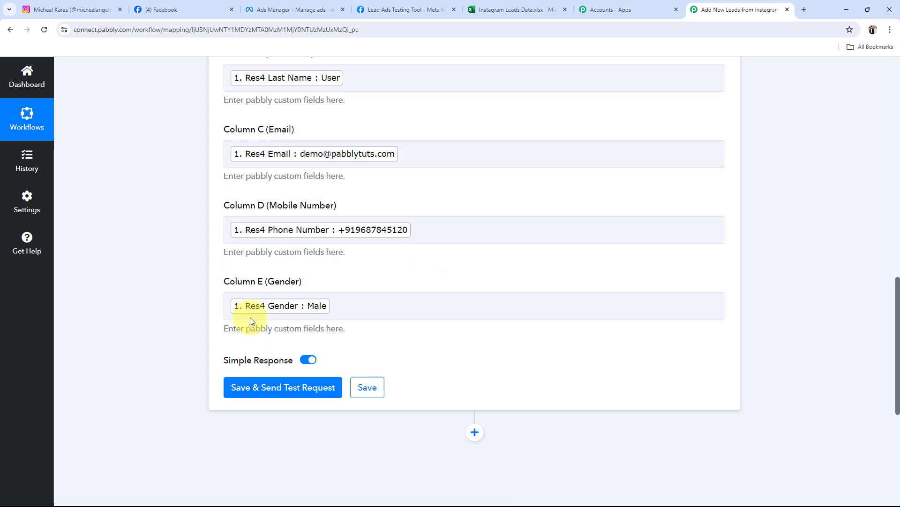
{"action": "left_click", "coordinate": [262, 387]}
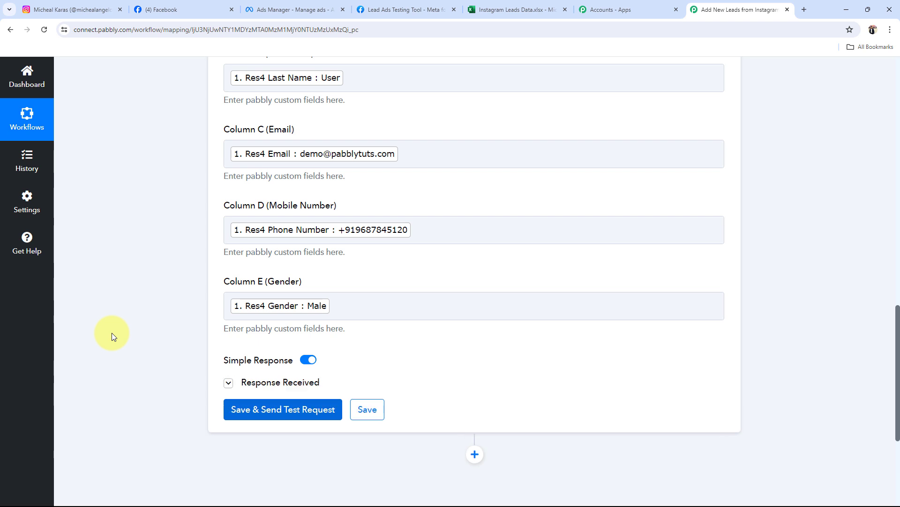
{"action": "scroll", "coordinate": [111, 333], "scroll_direction": "down", "scroll_amount": 4}
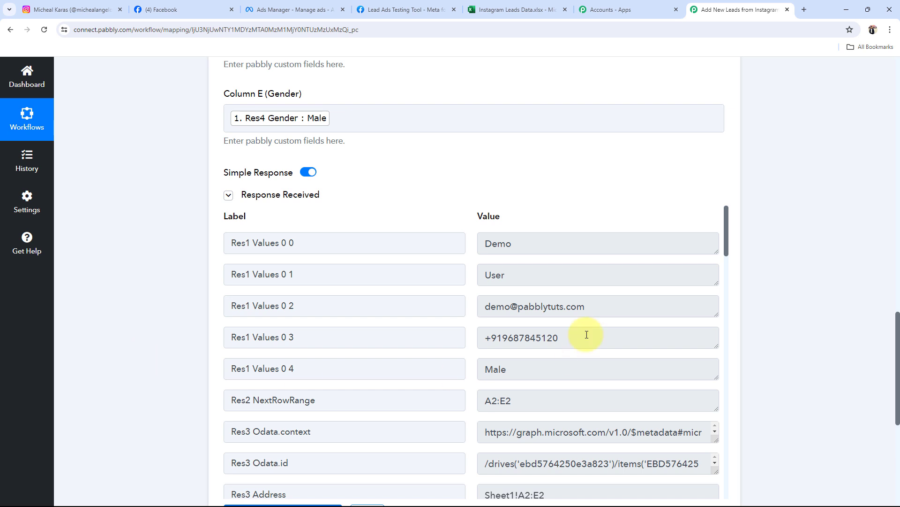
{"action": "mouse_move", "coordinate": [586, 336]}
{"action": "left_mouse_down"}
{"action": "mouse_move", "coordinate": [586, 322]}
{"action": "mouse_move", "coordinate": [502, 308]}
{"action": "left_mouse_up"}
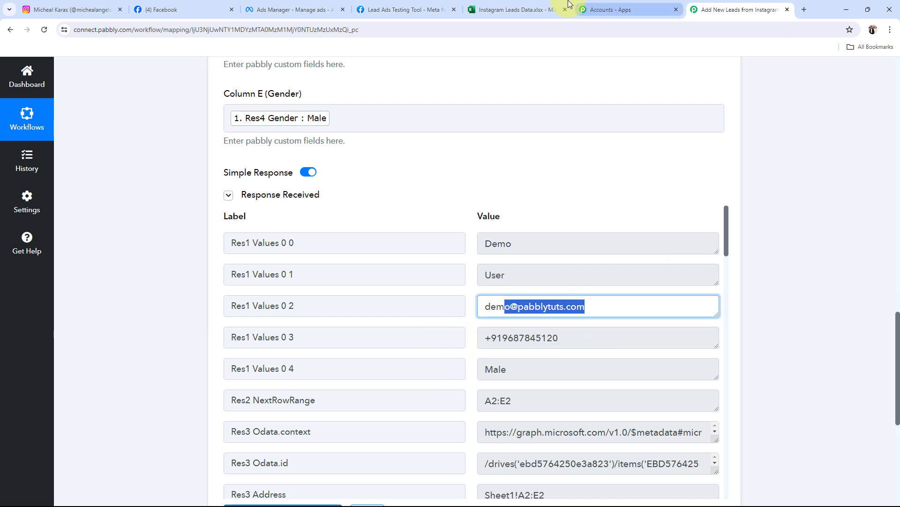
{"action": "left_click", "coordinate": [516, 10]}
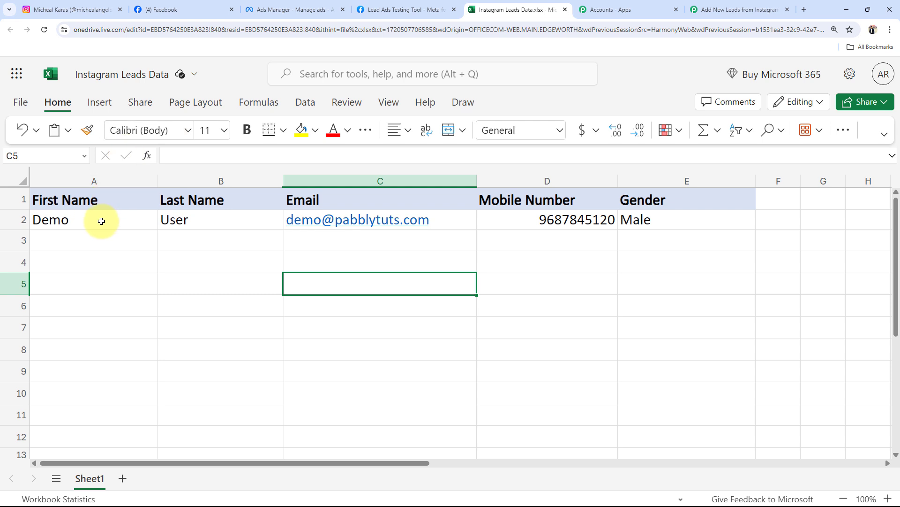
Step: Check row 2's last name, mobile number and gender values, then return to Pabbly
{"action": "left_click", "coordinate": [177, 220]}
{"action": "left_click", "coordinate": [621, 318]}
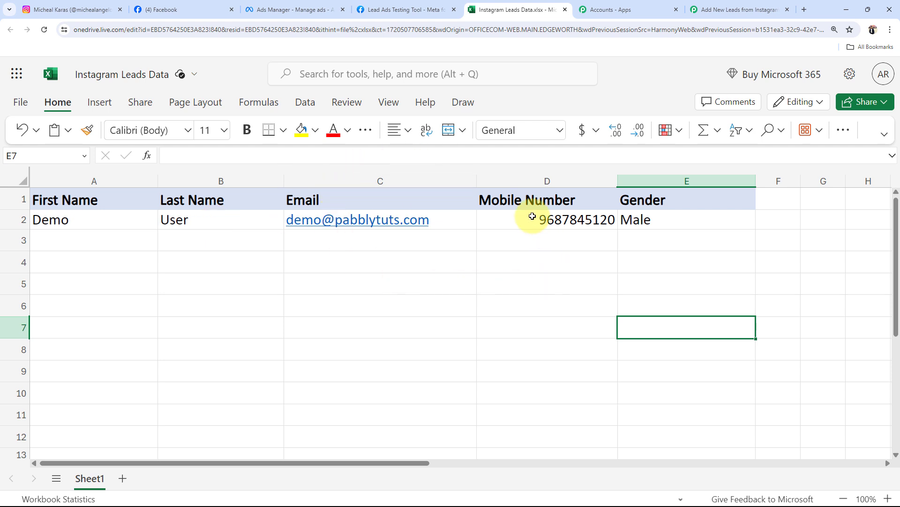
{"action": "left_click", "coordinate": [553, 224]}
{"action": "left_click", "coordinate": [654, 218]}
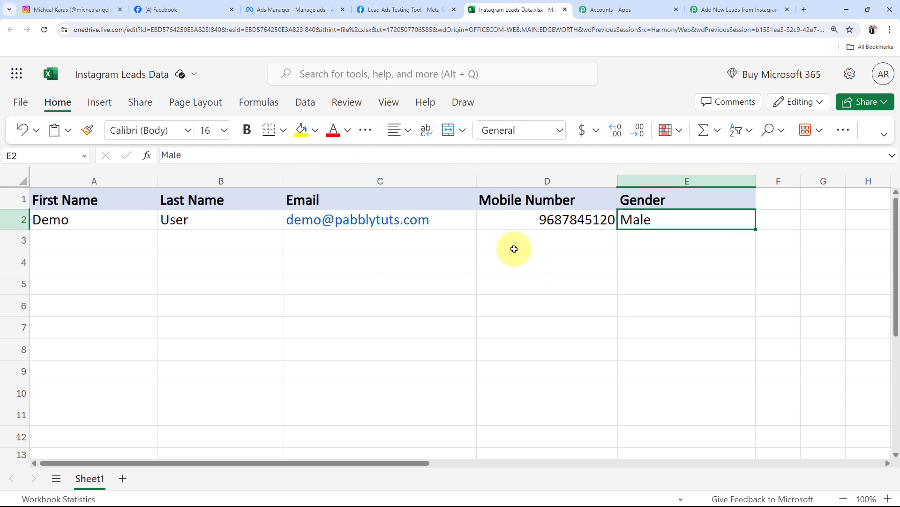
{"action": "left_click", "coordinate": [515, 247]}
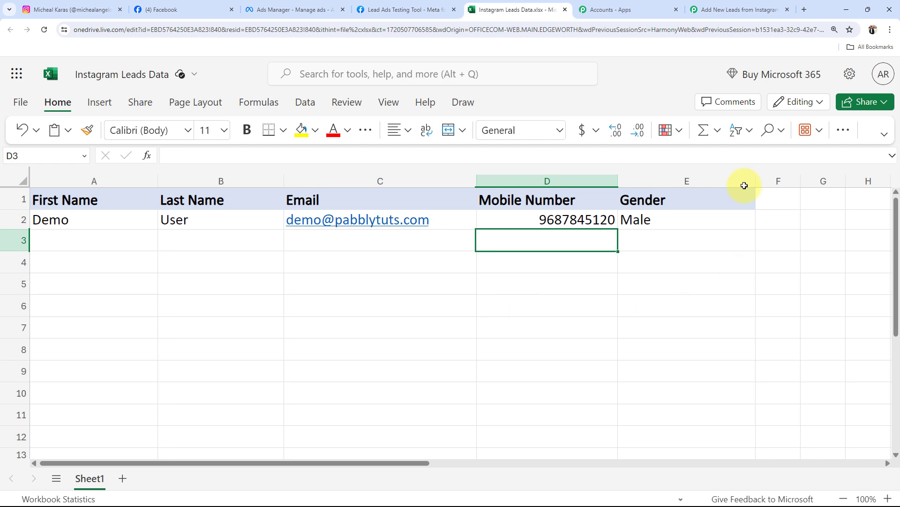
{"action": "left_click", "coordinate": [732, 10]}
Step: Collapse the Microsoft Excel action step and bring up the Lead Ads Testing Tool
{"action": "left_click", "coordinate": [148, 304]}
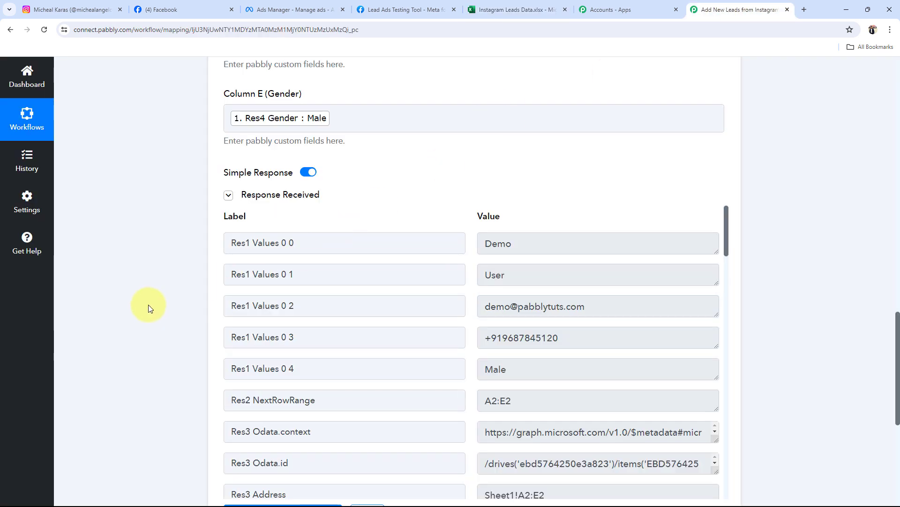
{"action": "scroll", "coordinate": [148, 305], "scroll_direction": "up", "scroll_amount": 15}
{"action": "left_click", "coordinate": [387, 344]}
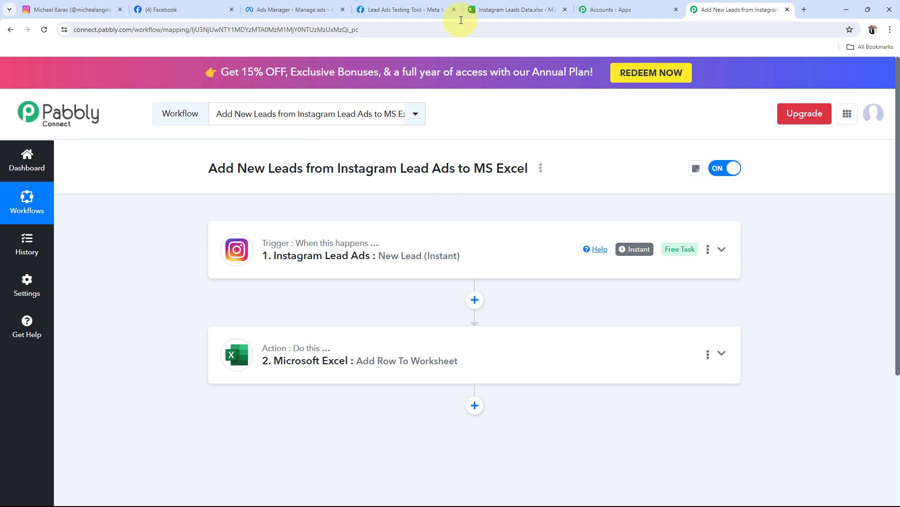
{"action": "left_click", "coordinate": [409, 6]}
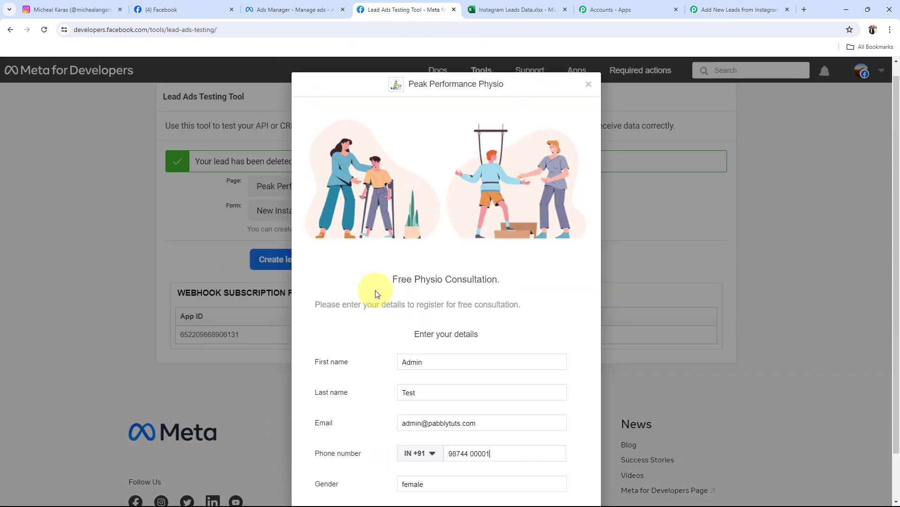
Step: Submit a new test lead through the Free Physio Consultation form and check the spreadsheet
{"action": "scroll", "coordinate": [375, 290], "scroll_direction": "up", "scroll_amount": 1}
{"action": "scroll", "coordinate": [375, 290], "scroll_direction": "down", "scroll_amount": 1}
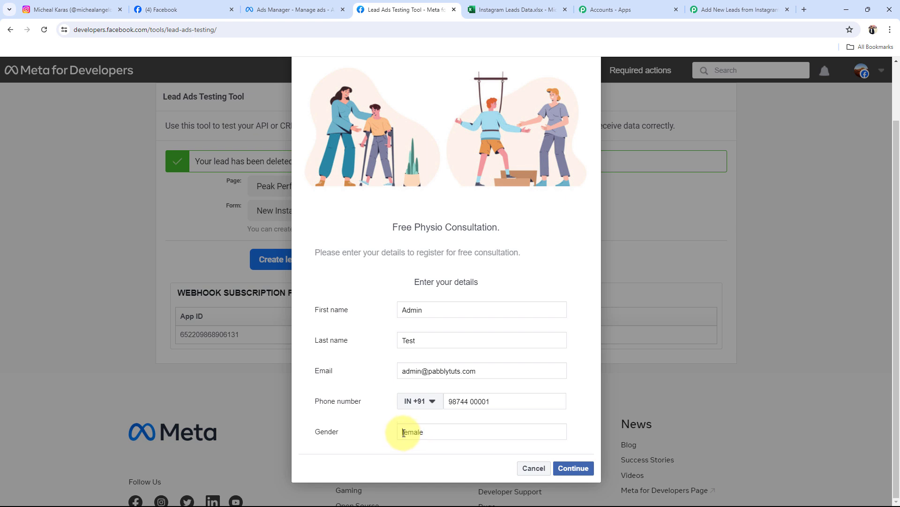
{"action": "left_click", "coordinate": [573, 468]}
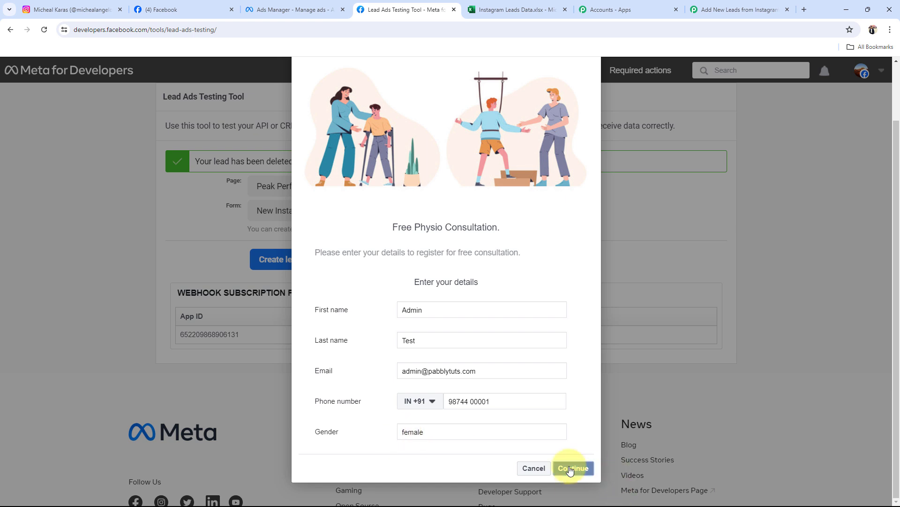
{"action": "left_click", "coordinate": [572, 375]}
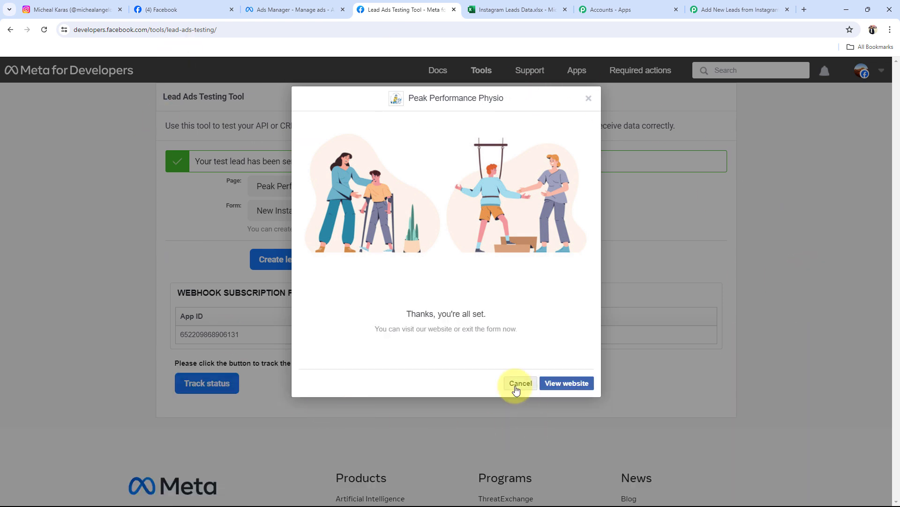
{"action": "left_click", "coordinate": [517, 390]}
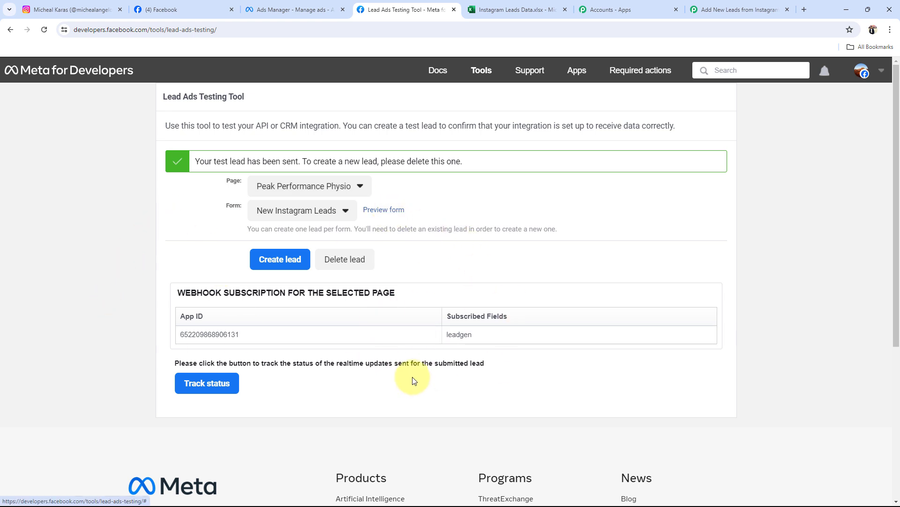
{"action": "left_click", "coordinate": [511, 9]}
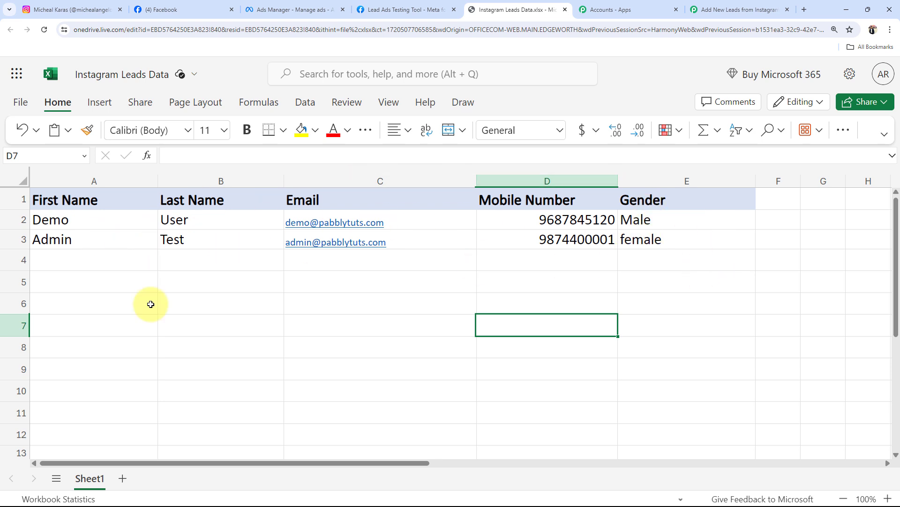
{"action": "left_click", "coordinate": [737, 10]}
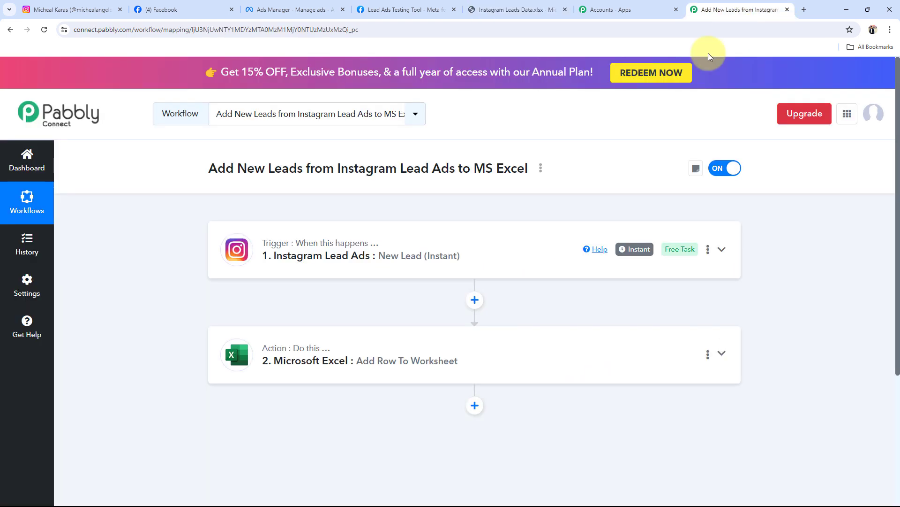